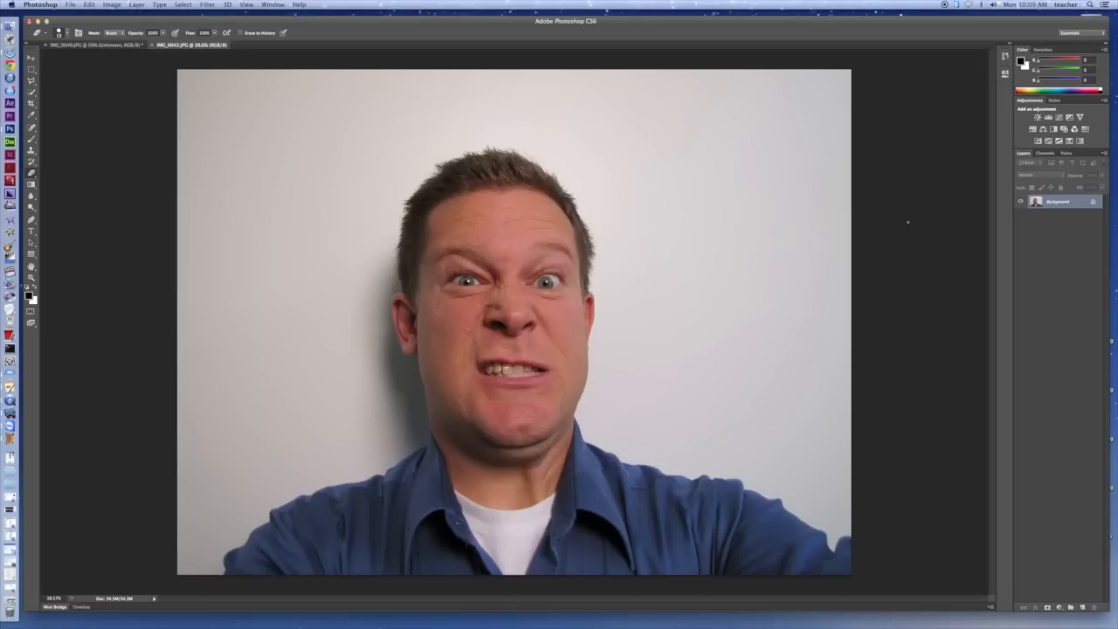
# Convert the locked Background into the regular layer Layer 0 and duplicate it.
pyautogui.doubleClick(1081, 202)
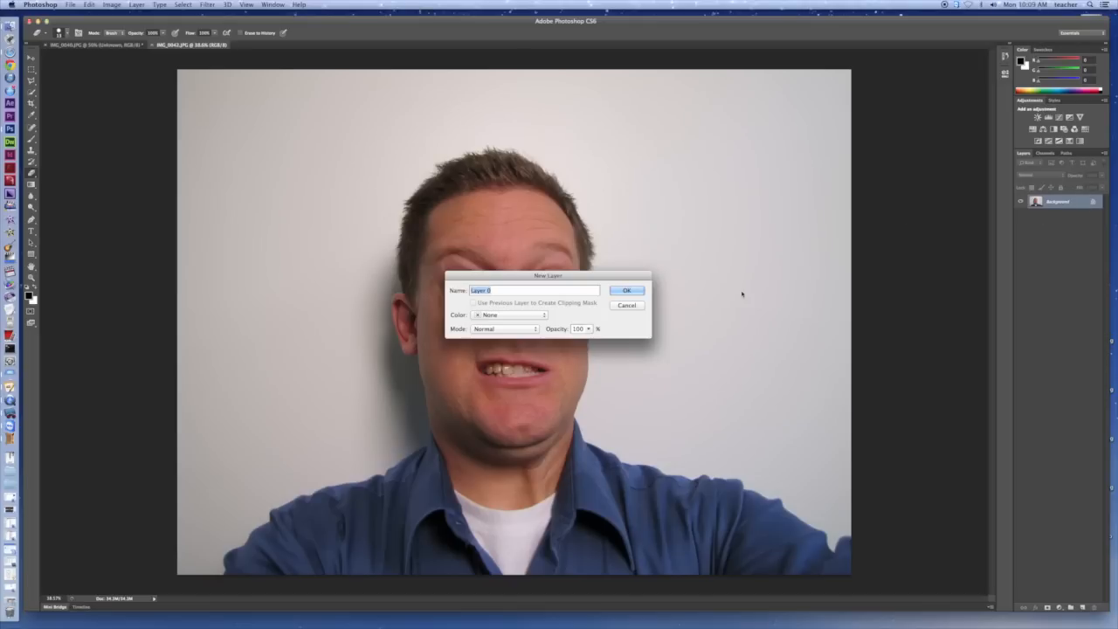
pyautogui.click(623, 291)
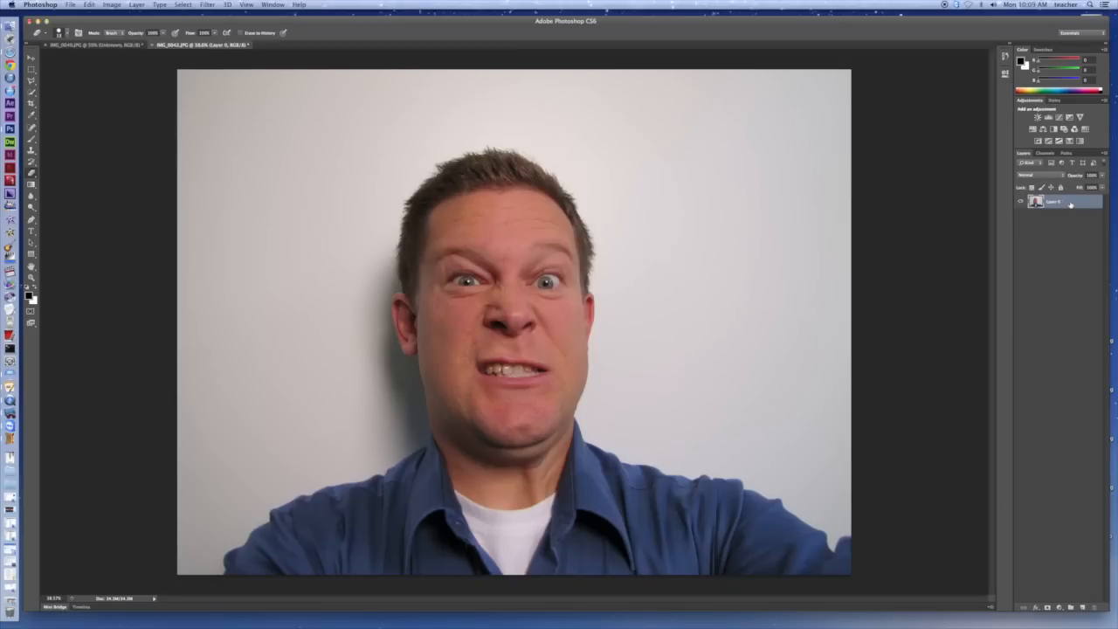
pyautogui.moveTo(1073, 203); pyautogui.dragTo(1082, 609)
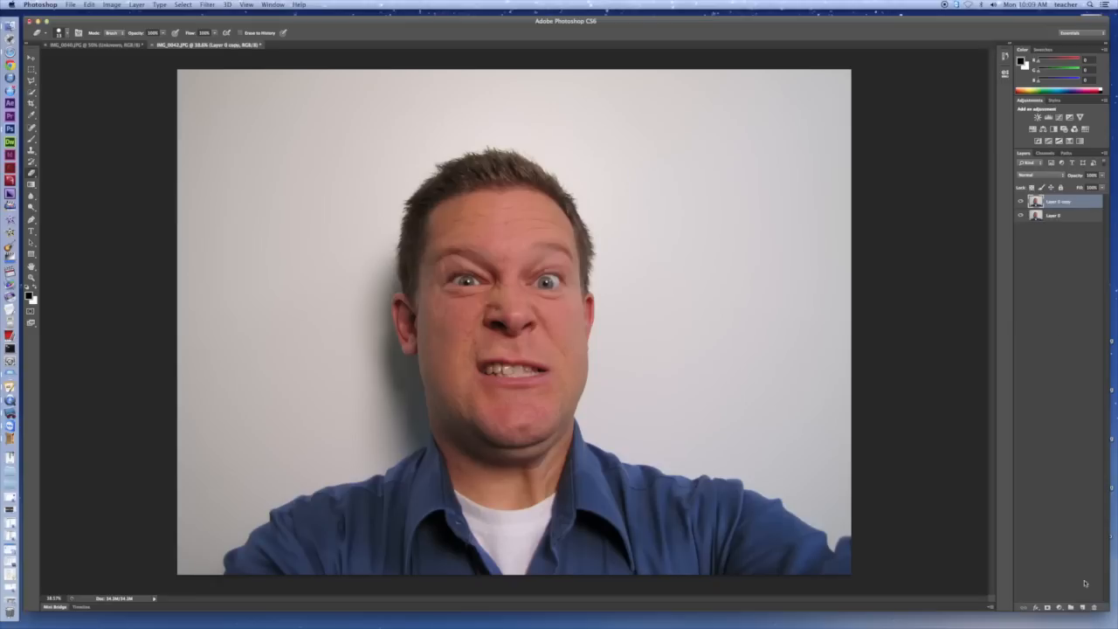
# Make an extra duplicate of Layer 0 copy, and delete that extra layer again.
pyautogui.rightClick(1076, 204)
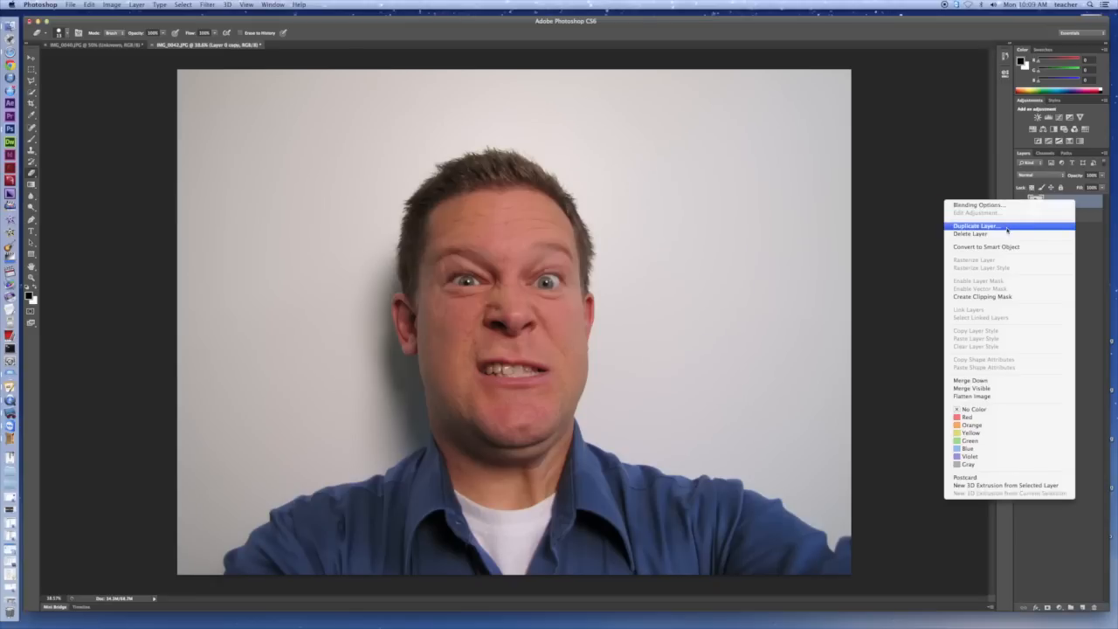
pyautogui.click(1007, 227)
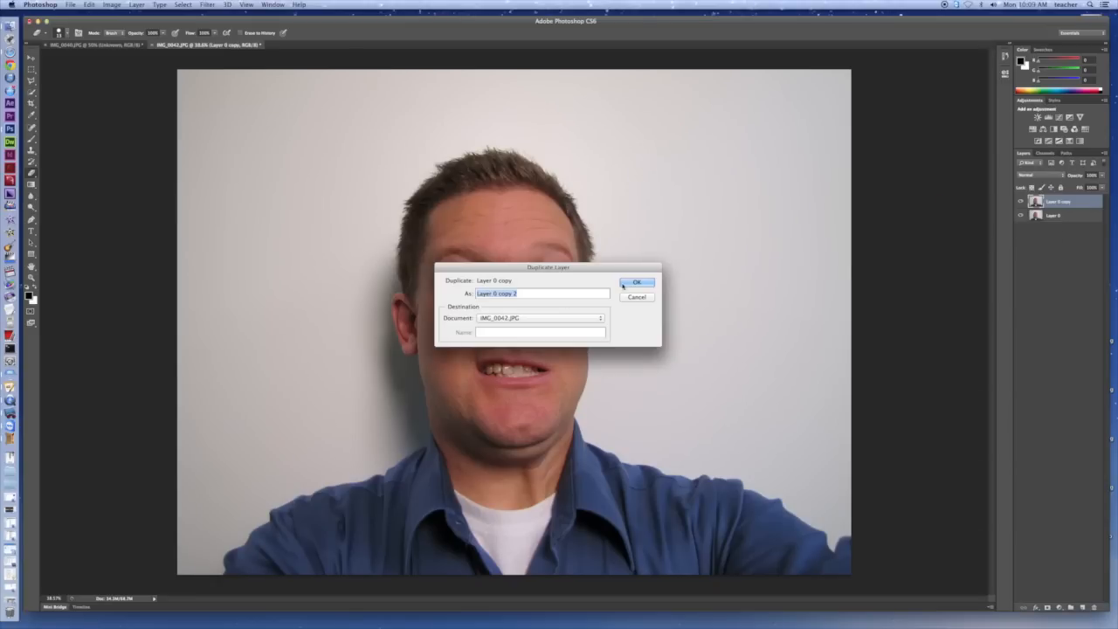
pyautogui.click(641, 283)
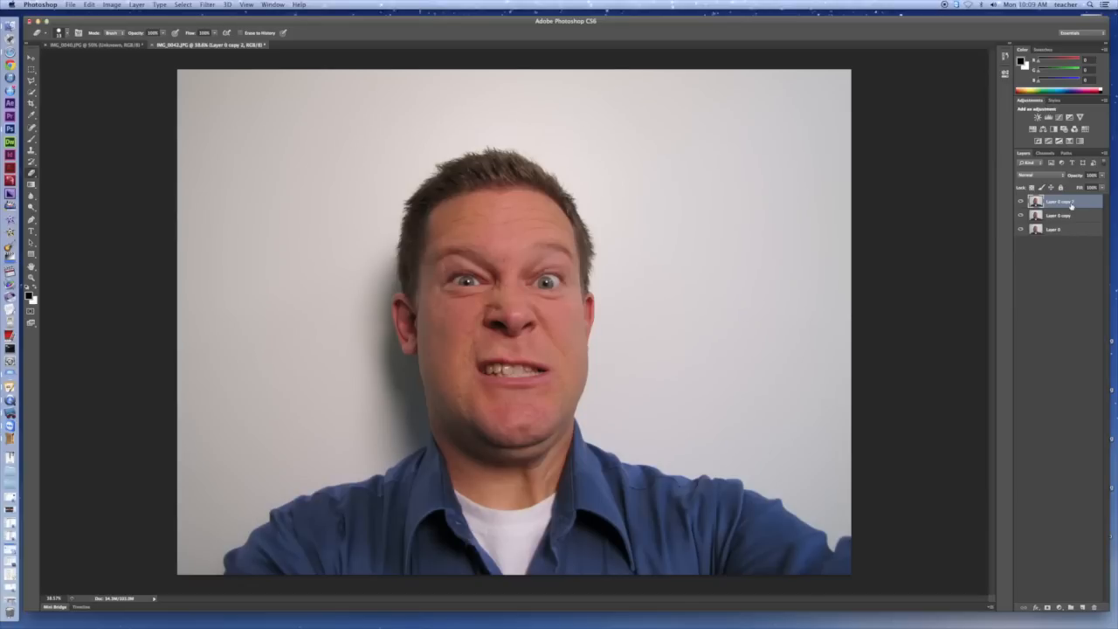
pyautogui.rightClick(1072, 206)
pyautogui.click(1011, 237)
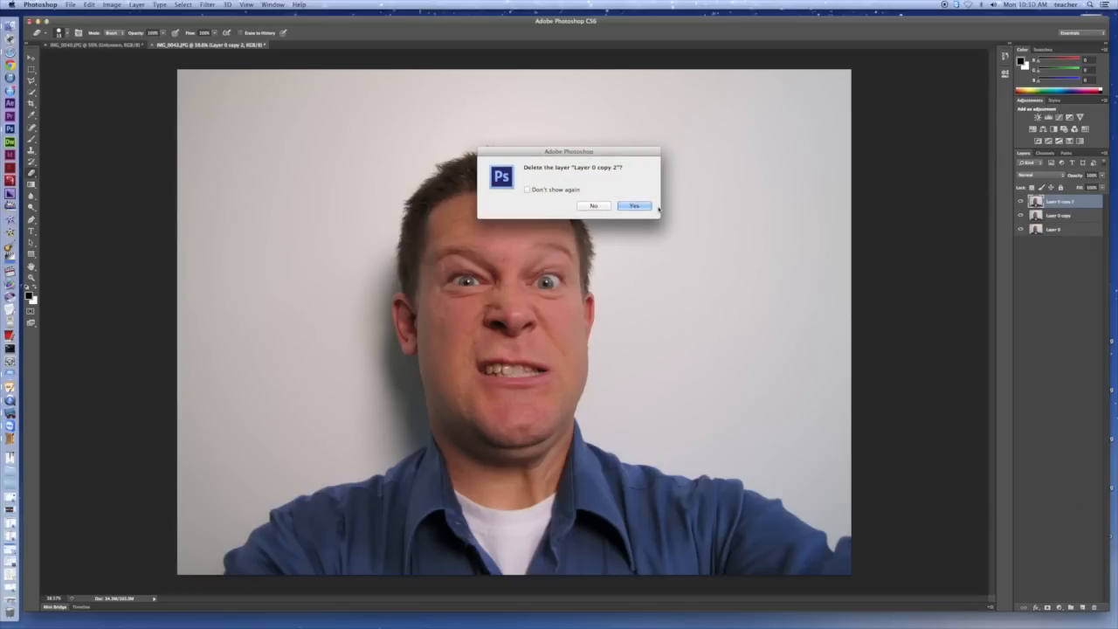
pyautogui.click(641, 210)
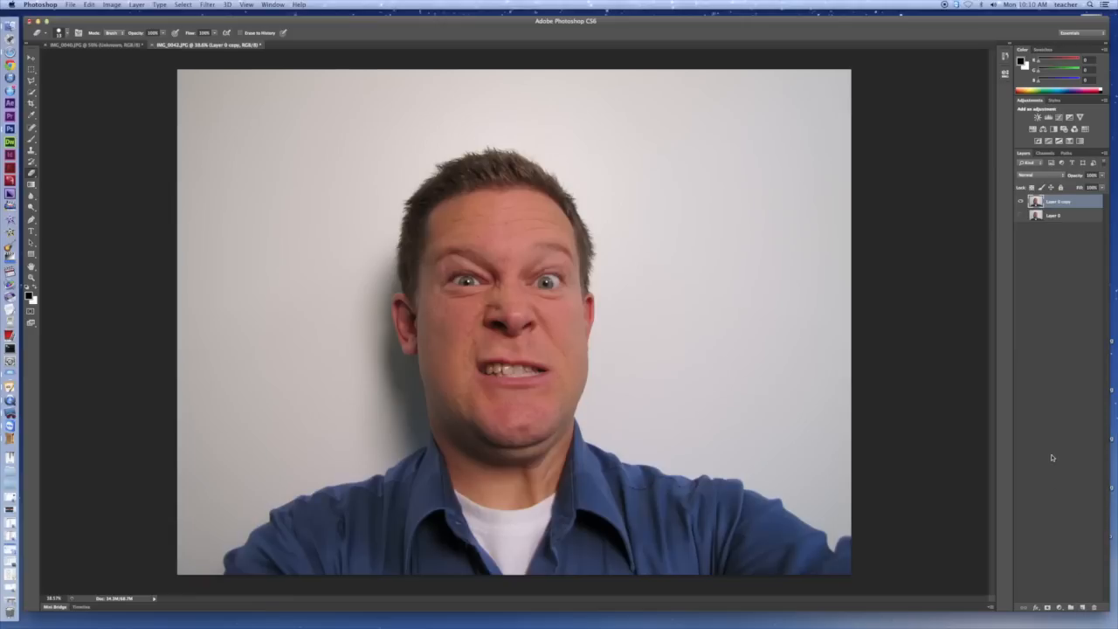
# Add a blank layer between Layer 0 and Layer 0 copy, keeping Layer 0 copy active.
pyautogui.click(1083, 608)
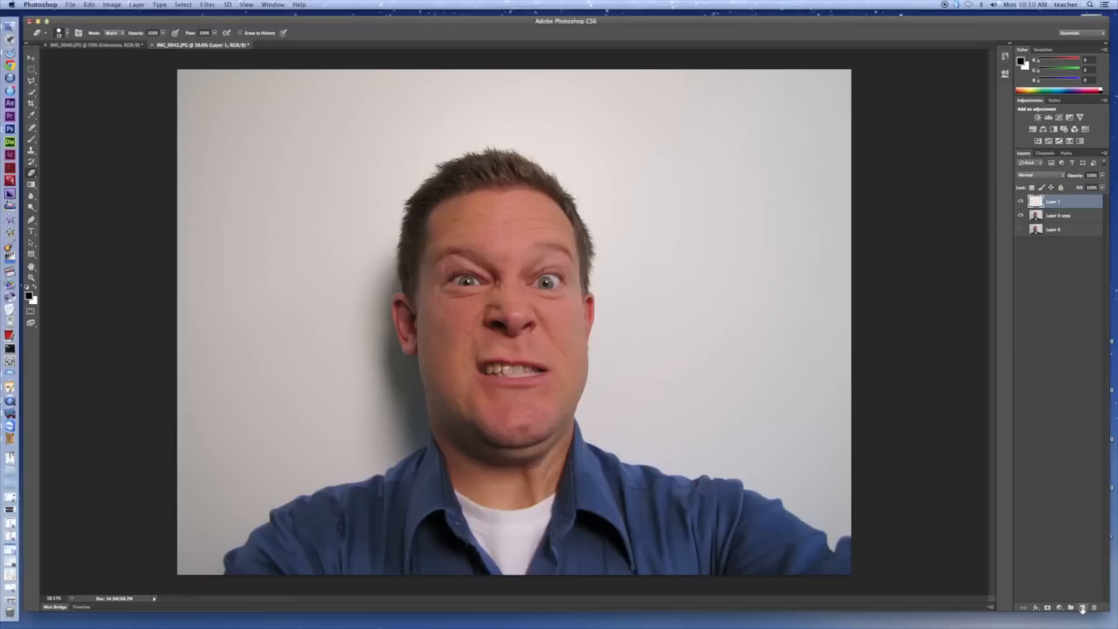
pyautogui.moveTo(1072, 203); pyautogui.dragTo(1073, 225)
pyautogui.click(1077, 203)
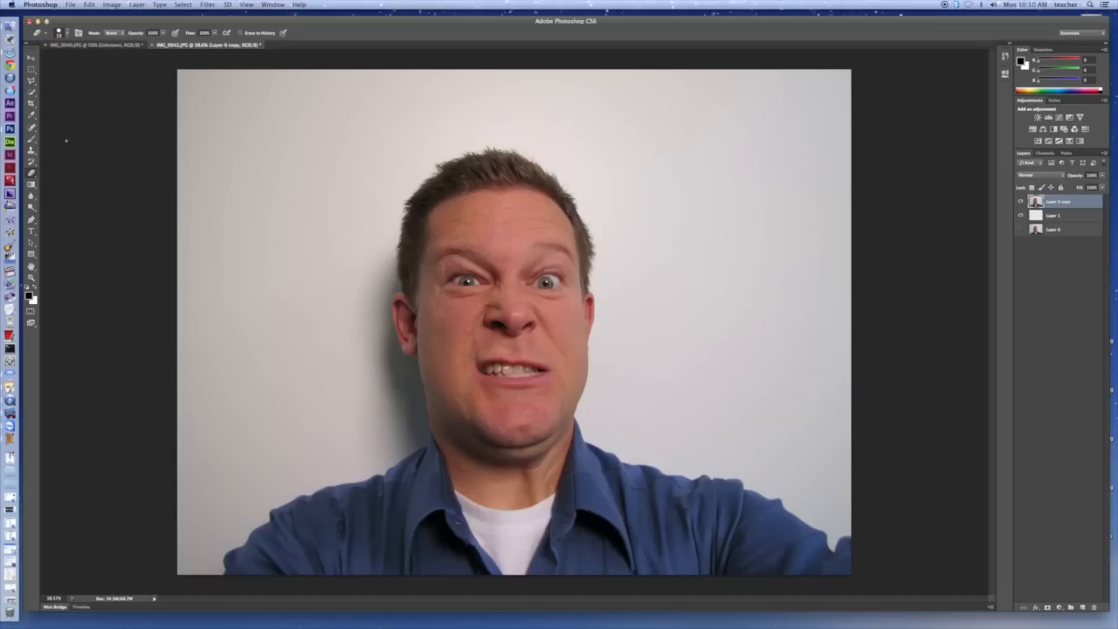
# Select the wall around the man with an enlarged Quick Selection brush, subtracting his ear from the selection.
pyautogui.click(32, 92)
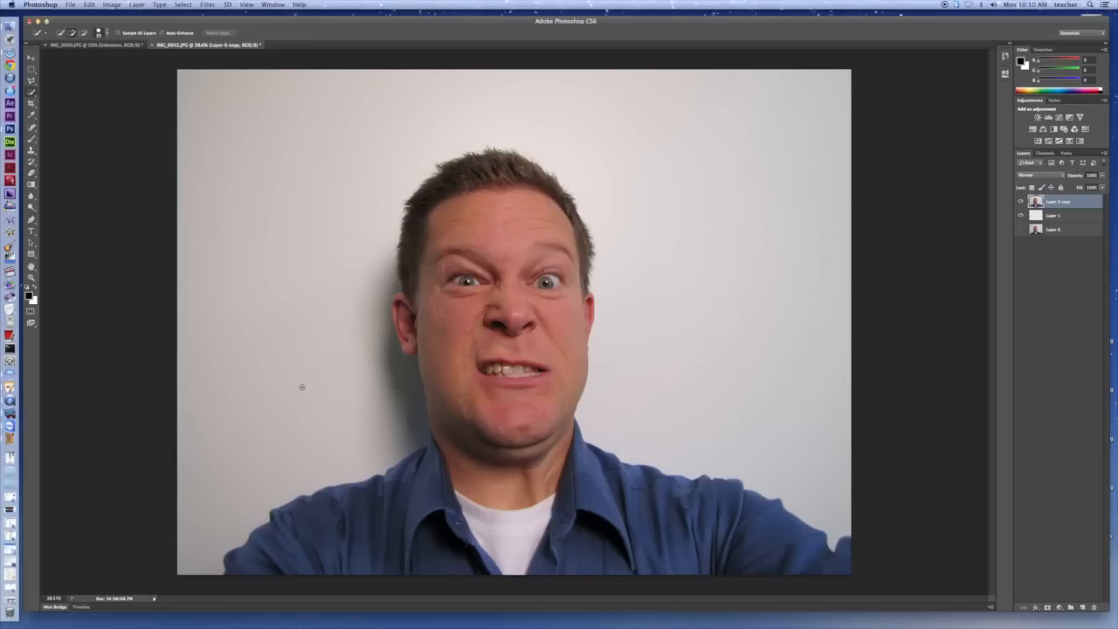
pyautogui.press(']')
pyautogui.press(']')
pyautogui.press(']')
pyautogui.moveTo(294, 185)
pyautogui.mouseDown()
pyautogui.moveTo(357, 127)
pyautogui.moveTo(436, 106)
pyautogui.moveTo(642, 120)
pyautogui.moveTo(709, 184)
pyautogui.moveTo(757, 308)
pyautogui.mouseUp()
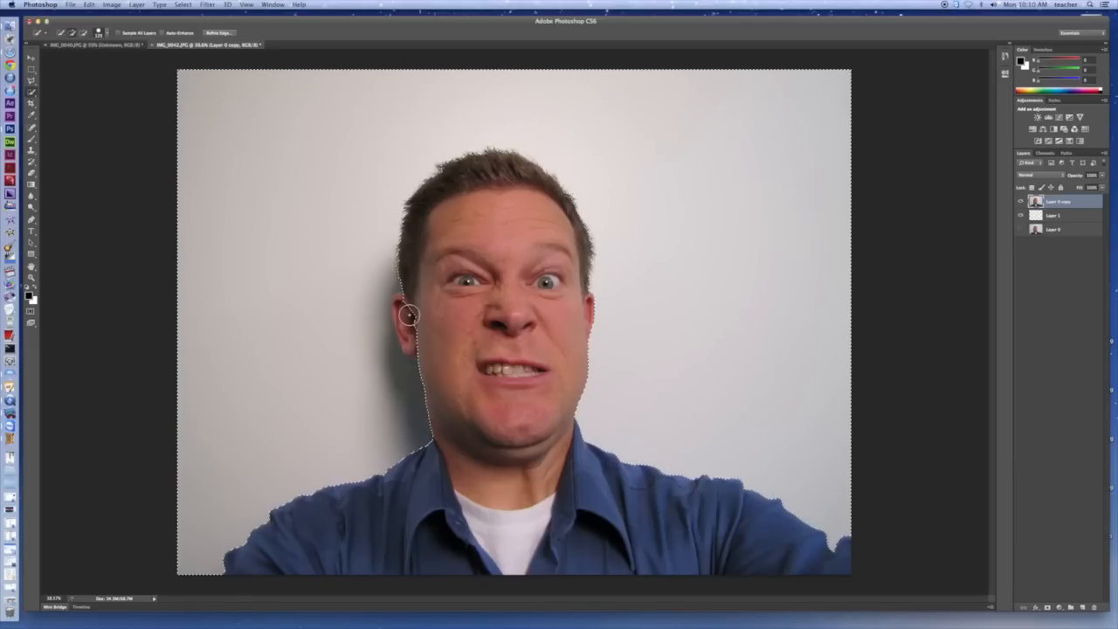
pyautogui.keyDown('alt'); pyautogui.click(403, 309); pyautogui.keyUp('alt')
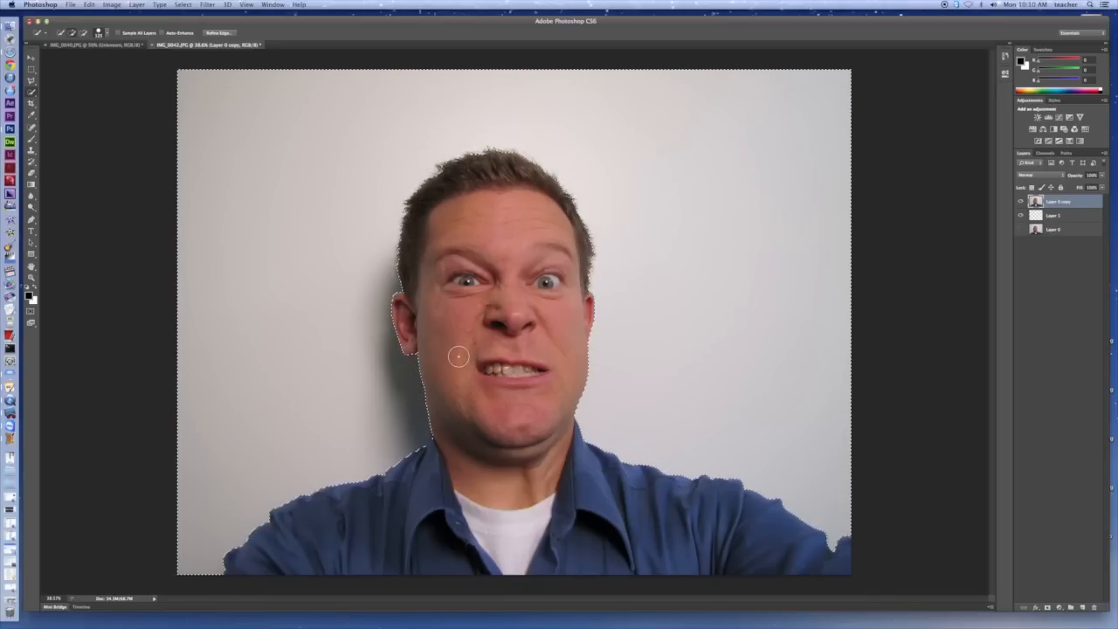
# Refine the selection's edge in On Black view by brushing along the outline of the man's shoulders and hair, outputting to Selection.
pyautogui.click(224, 34)
pyautogui.click(695, 226)
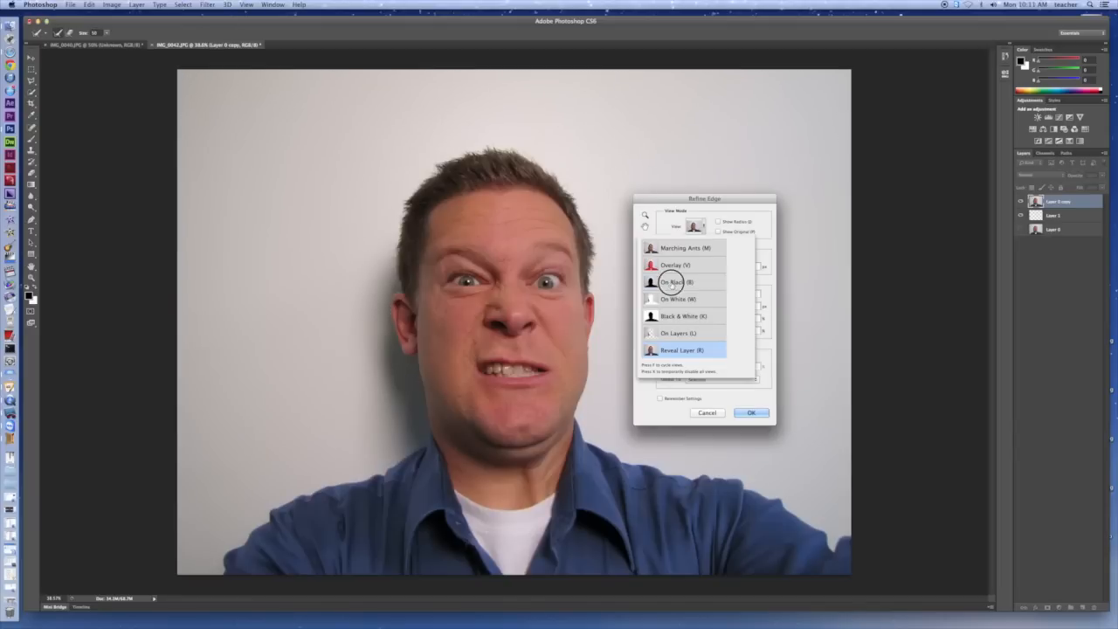
pyautogui.click(224, 575)
pyautogui.moveTo(223, 559)
pyautogui.mouseDown()
pyautogui.moveTo(277, 506)
pyautogui.moveTo(429, 447)
pyautogui.moveTo(418, 354)
pyautogui.moveTo(393, 326)
pyautogui.moveTo(396, 239)
pyautogui.moveTo(414, 192)
pyautogui.moveTo(475, 152)
pyautogui.moveTo(551, 170)
pyautogui.moveTo(591, 235)
pyautogui.moveTo(594, 324)
pyautogui.moveTo(577, 426)
pyautogui.moveTo(585, 441)
pyautogui.moveTo(688, 481)
pyautogui.moveTo(743, 482)
pyautogui.moveTo(832, 549)
pyautogui.moveTo(852, 533)
pyautogui.moveTo(855, 489)
pyautogui.mouseUp()
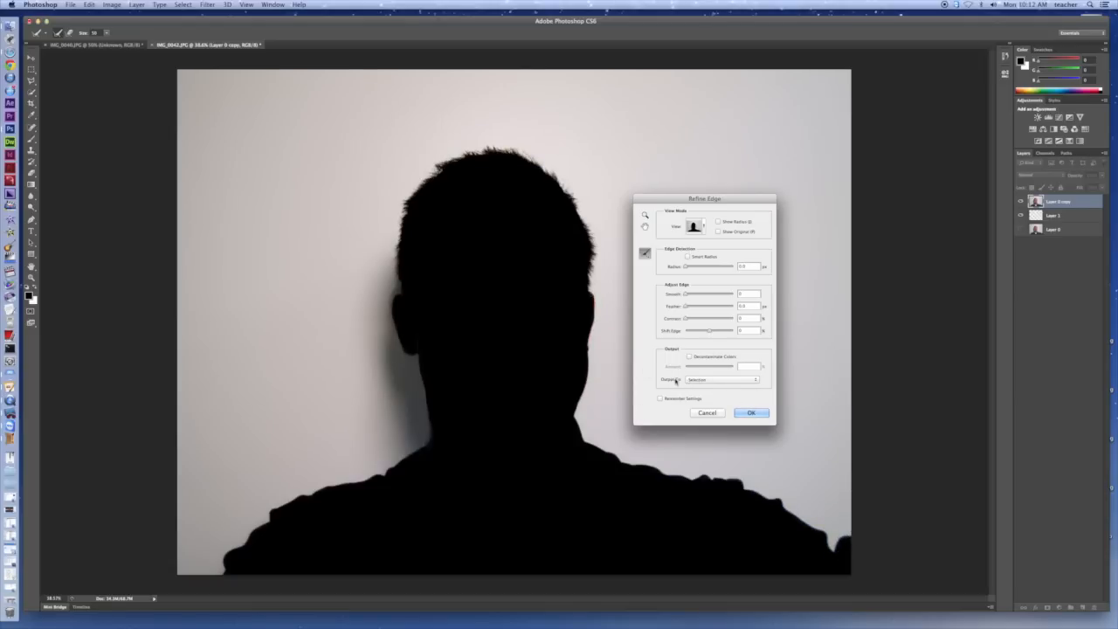
pyautogui.click(754, 413)
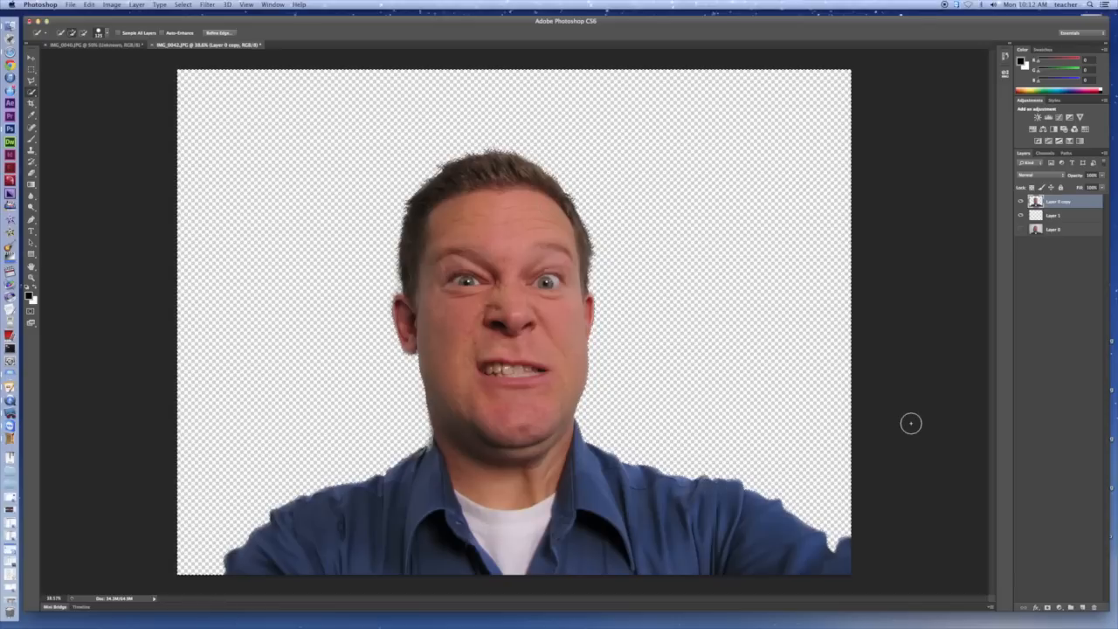
# Delete the selected wall from Layer 0 copy and clear the selection.
pyautogui.rightClick(459, 181)
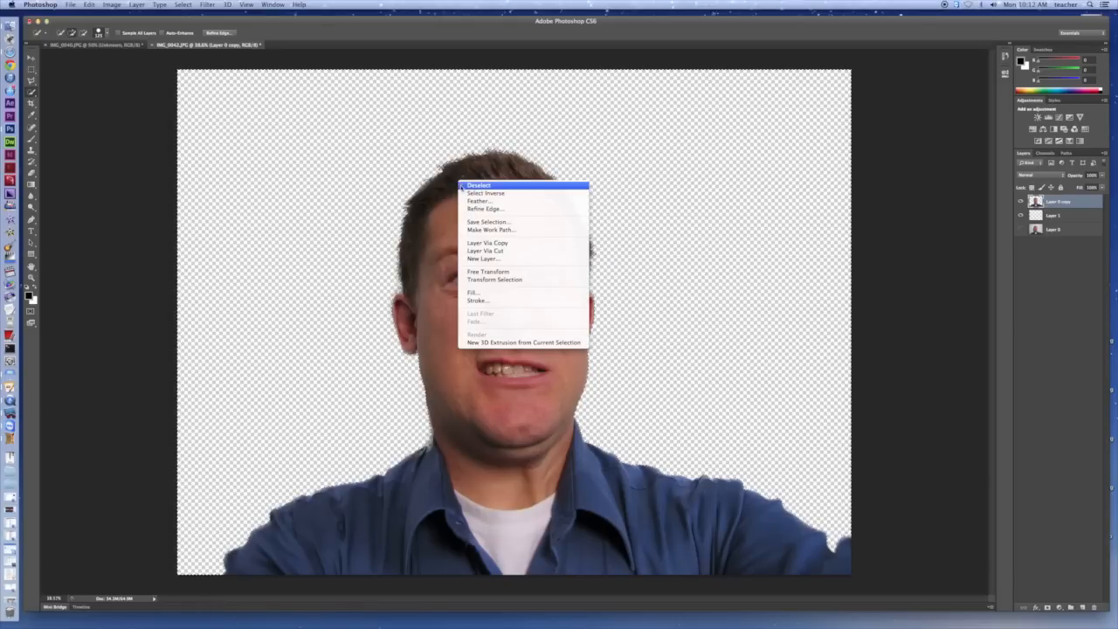
pyautogui.click(482, 186)
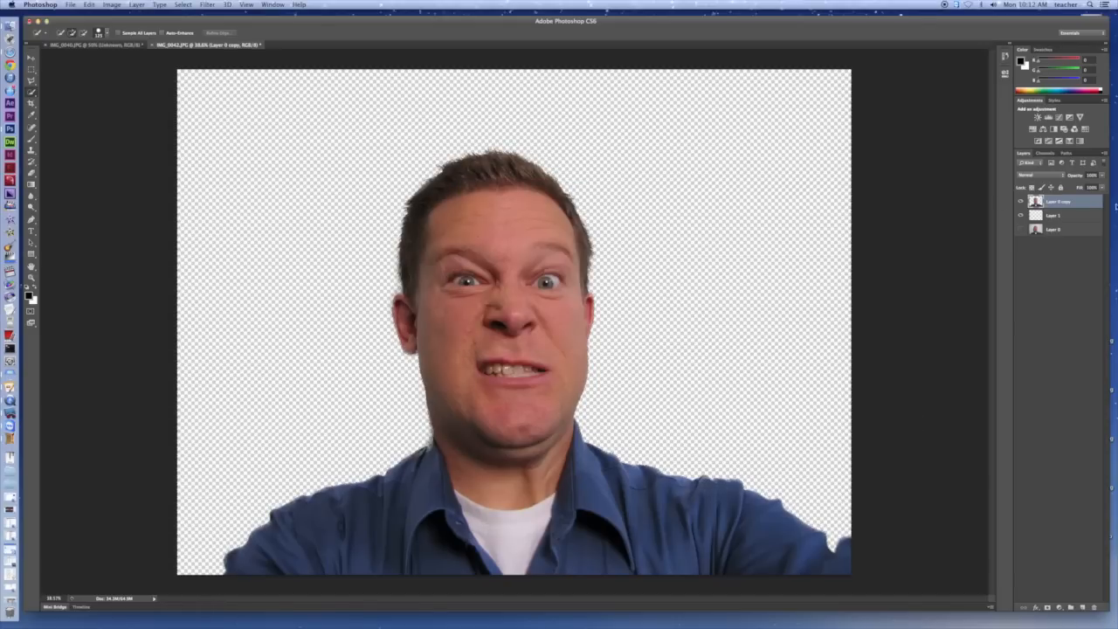
# Duplicate the cut-out portrait layer twice to strengthen its edges.
pyautogui.rightClick(1077, 204)
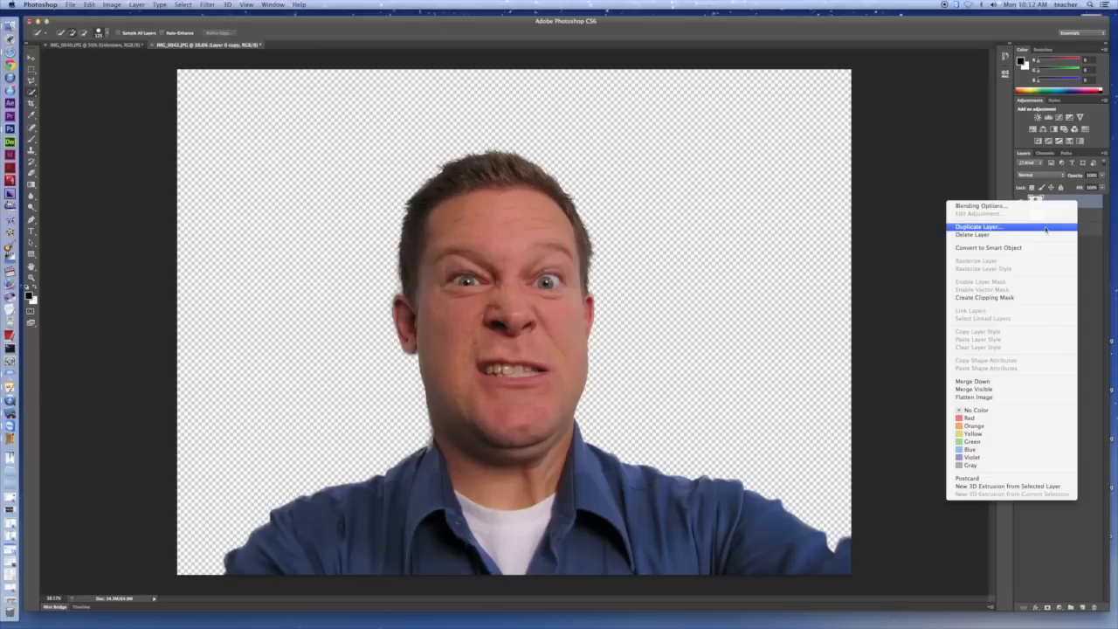
pyautogui.click(1046, 227)
pyautogui.click(637, 282)
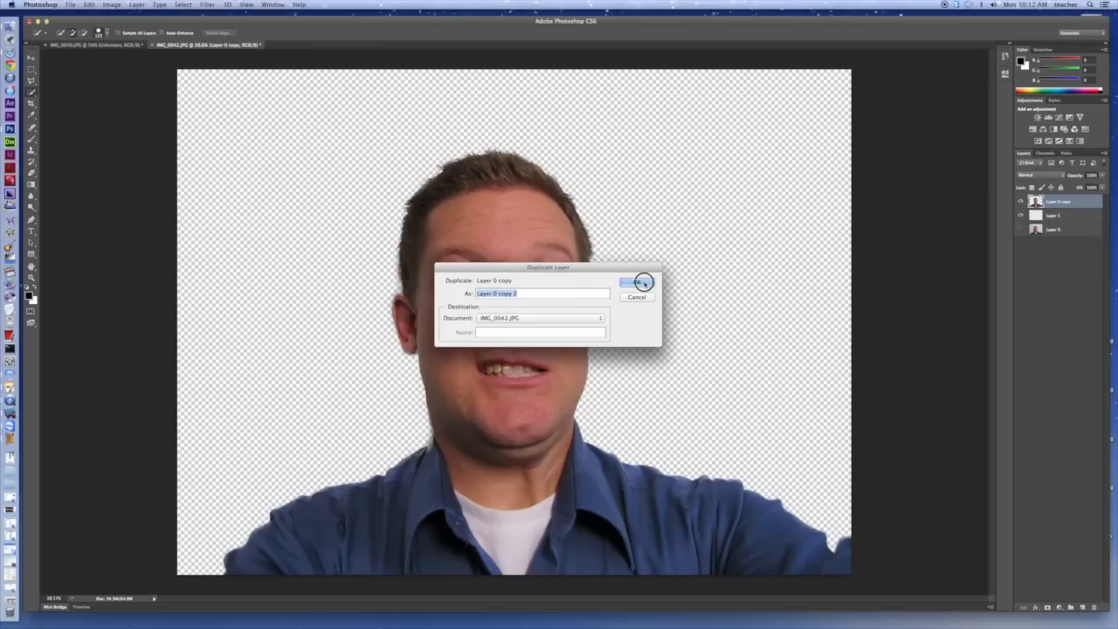
pyautogui.rightClick(1085, 203)
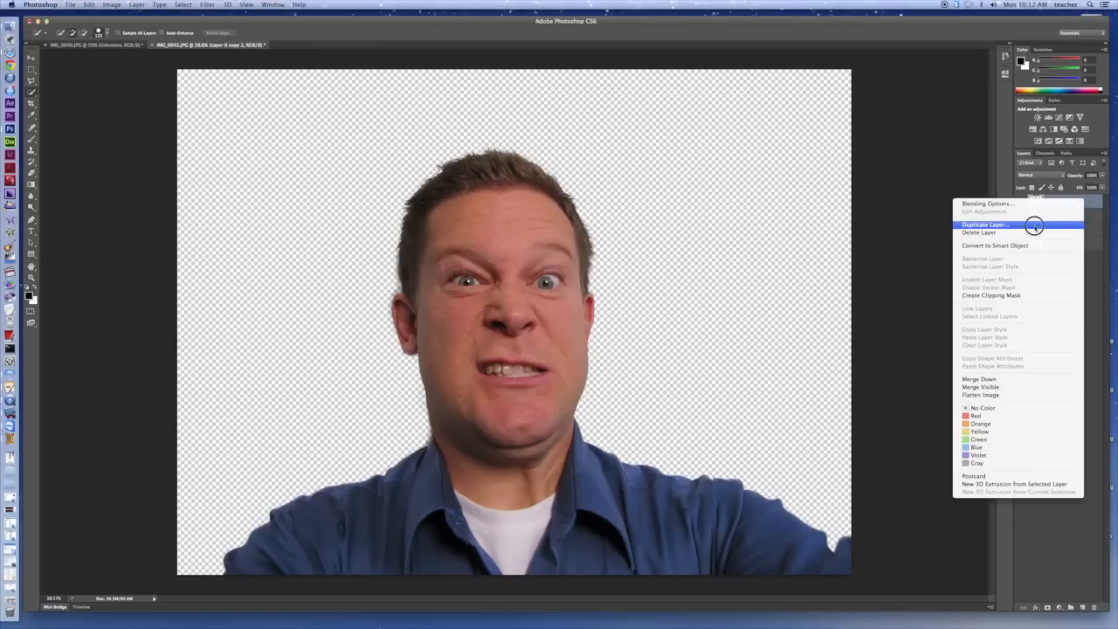
pyautogui.click(1035, 225)
pyautogui.click(637, 282)
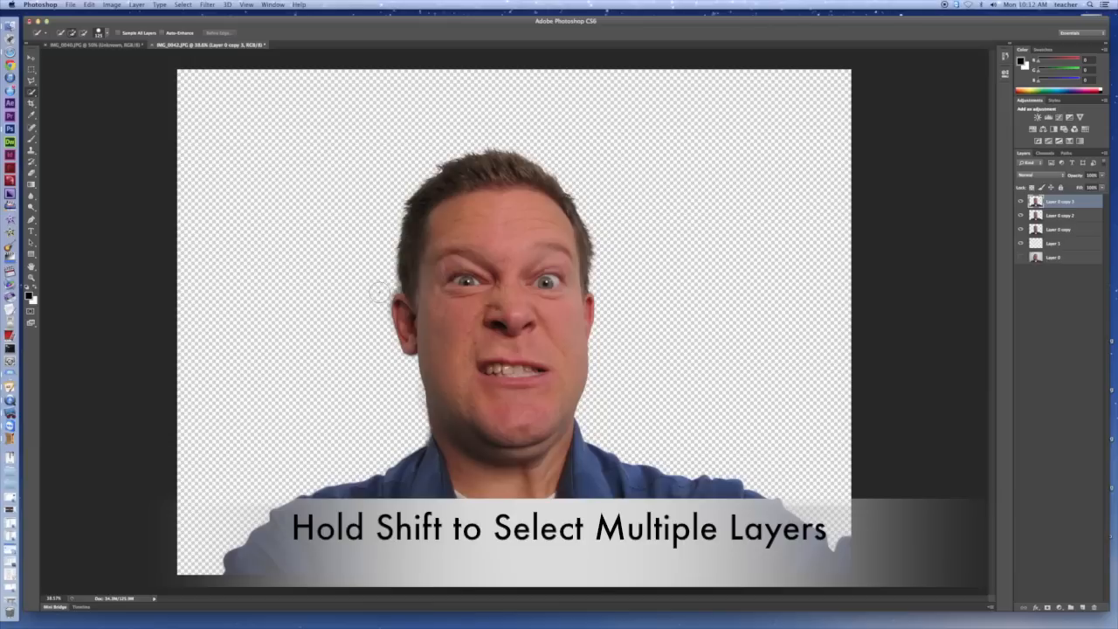
# Merge the three cut-out portrait layers into one layer.
pyautogui.keyDown('shift'); pyautogui.click(1080, 230); pyautogui.keyUp('shift')
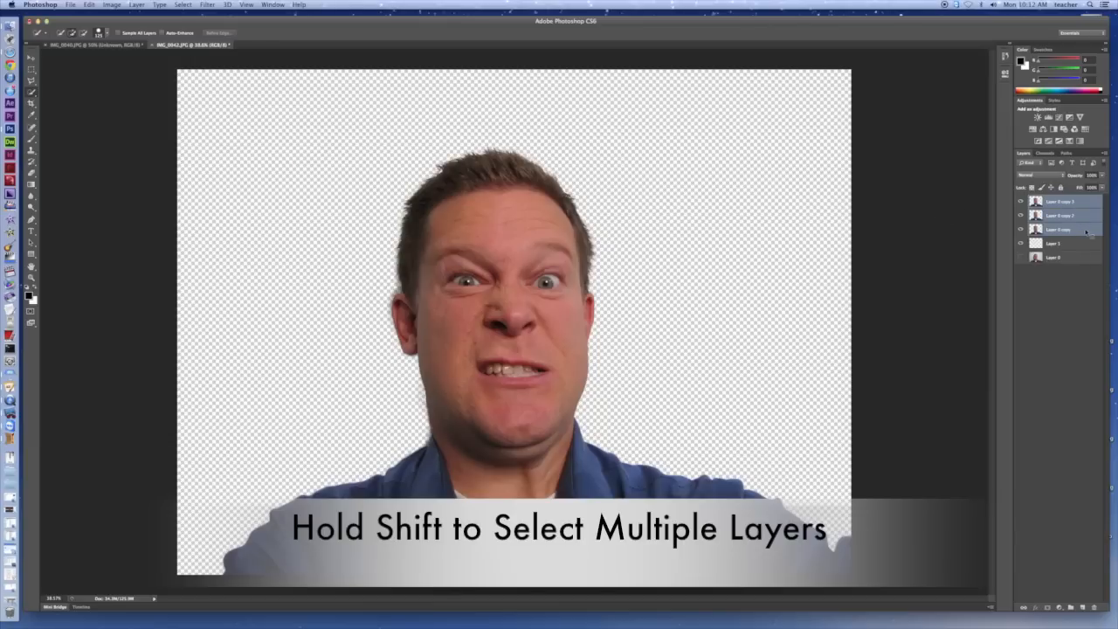
pyautogui.rightClick(1087, 231)
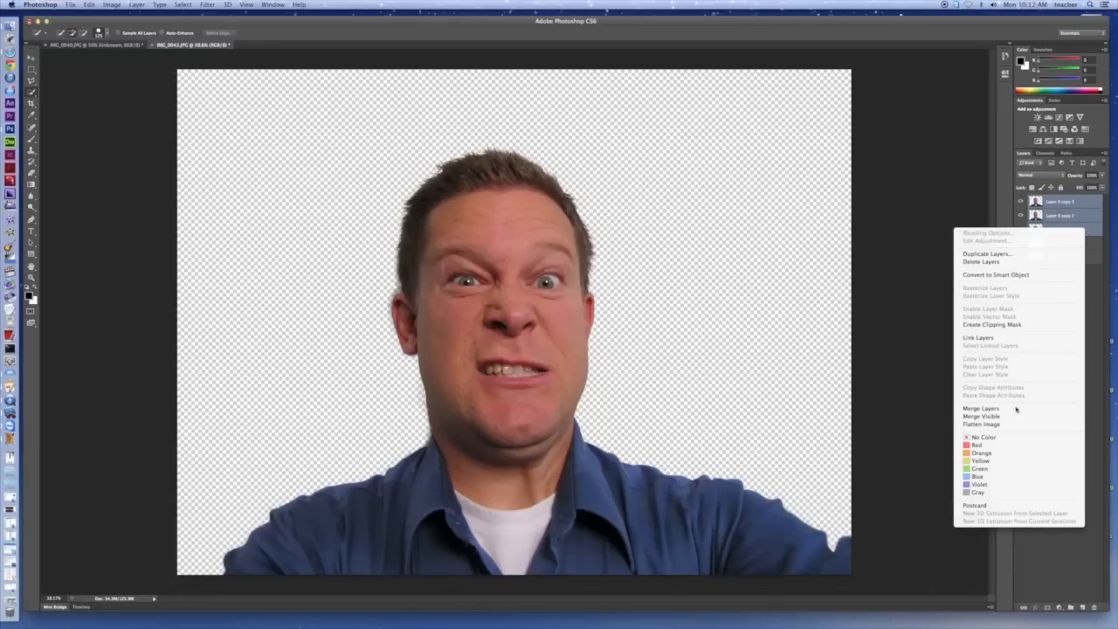
pyautogui.click(982, 408)
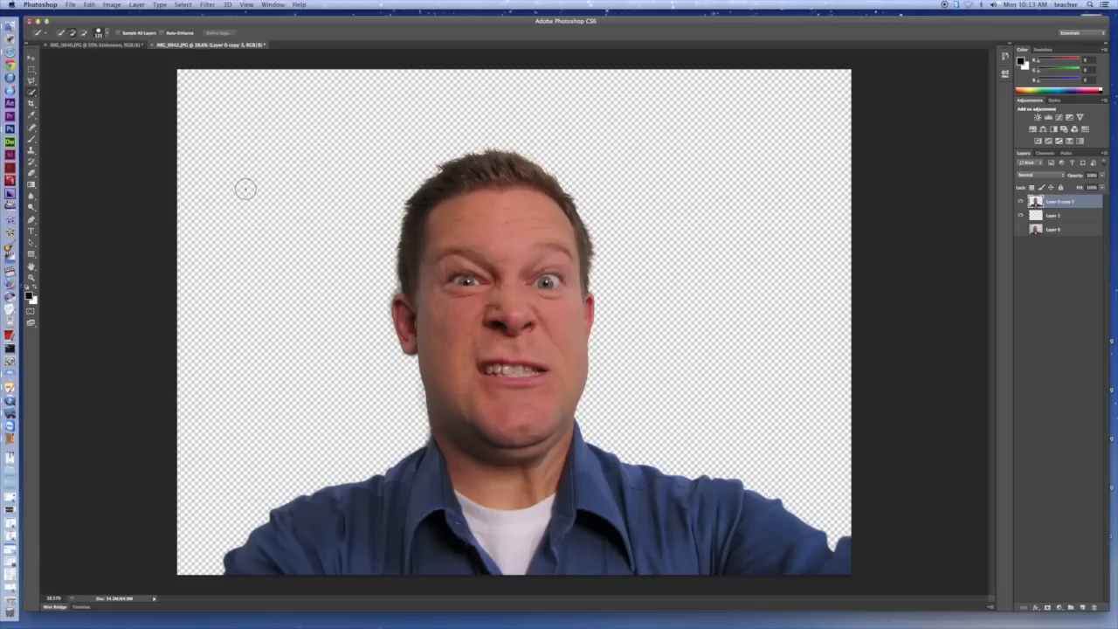
# Save the document to the Desktop as ME.psd in Photoshop format with layers and Maximize Compatibility enabled.
pyautogui.click(70, 6)
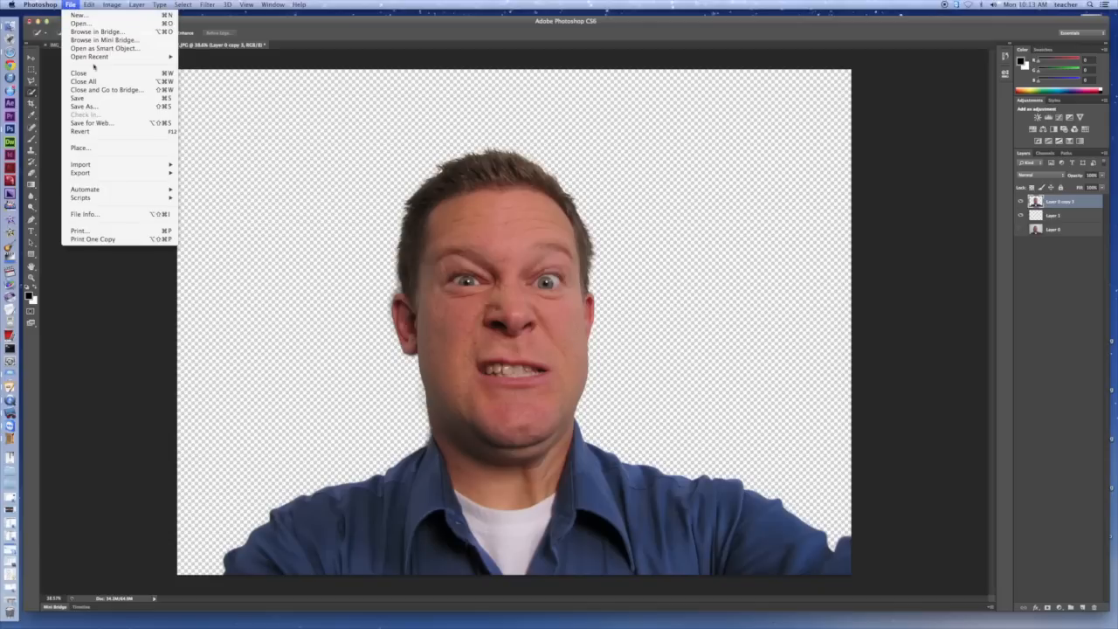
pyautogui.click(101, 106)
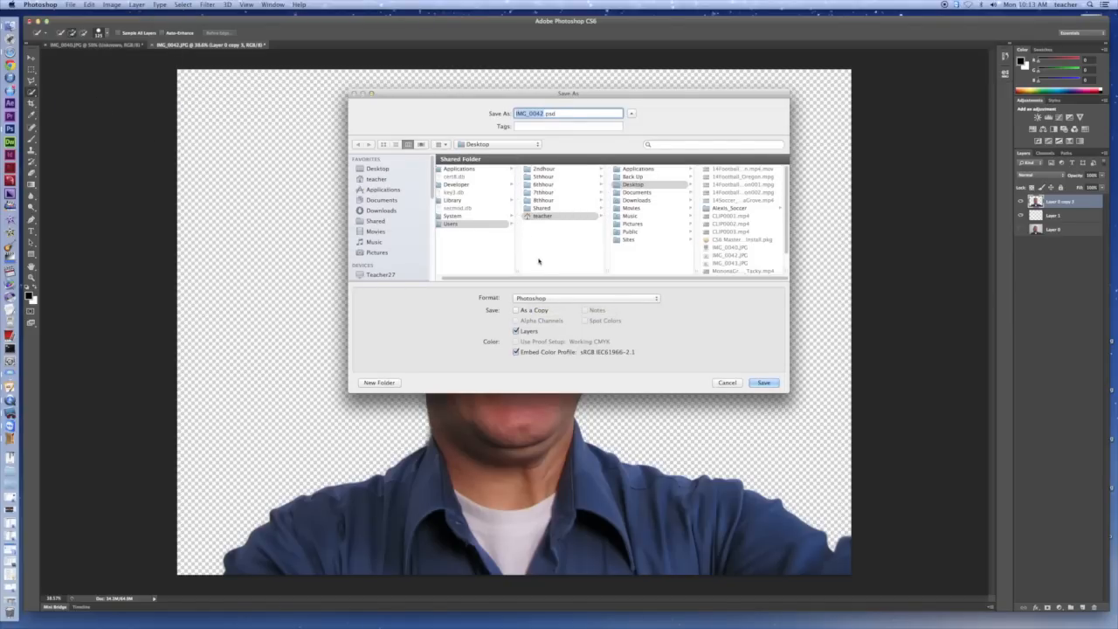
pyautogui.write('MI')
pyautogui.click(378, 168)
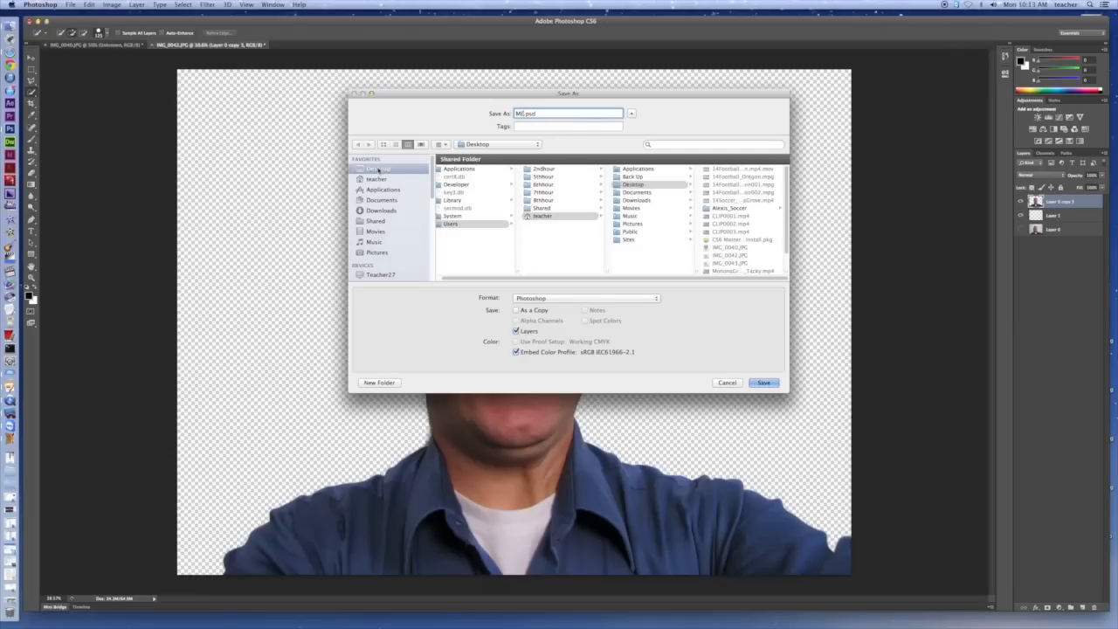
pyautogui.click(764, 383)
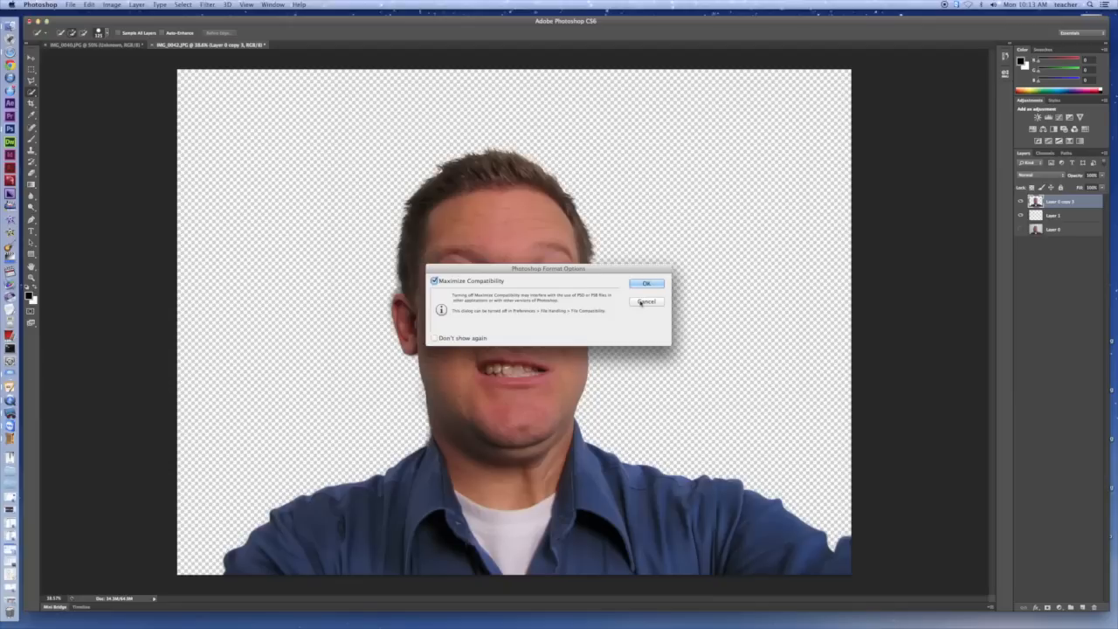
pyautogui.click(645, 285)
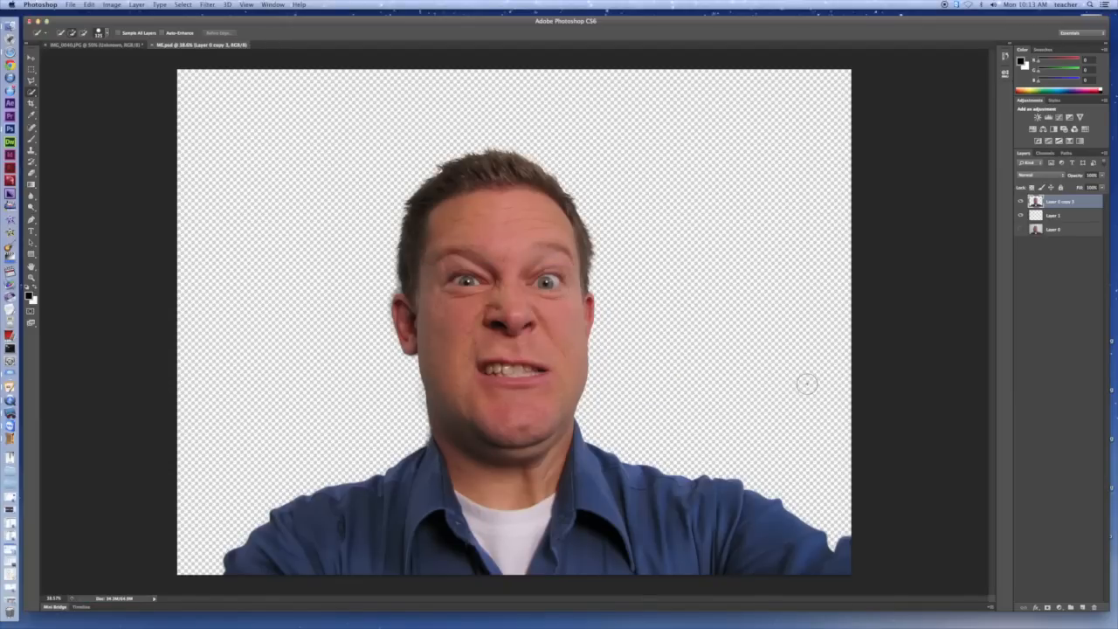
# Add a blank layer above the cut-out and select the man's head and neck on Layer 0 copy 3.
pyautogui.click(1083, 609)
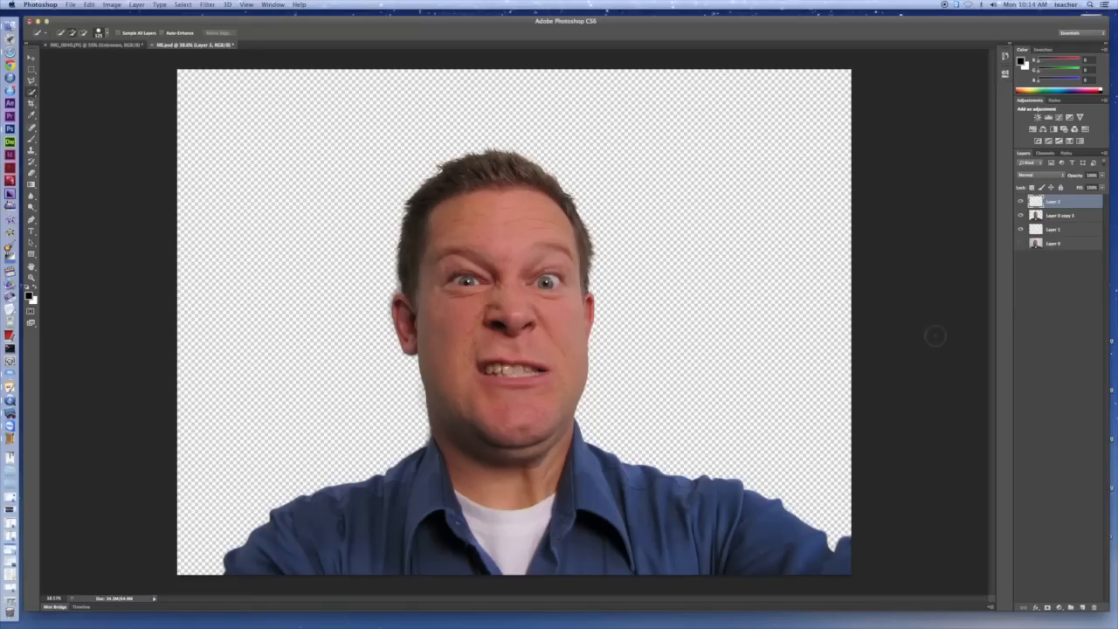
pyautogui.click(1059, 215)
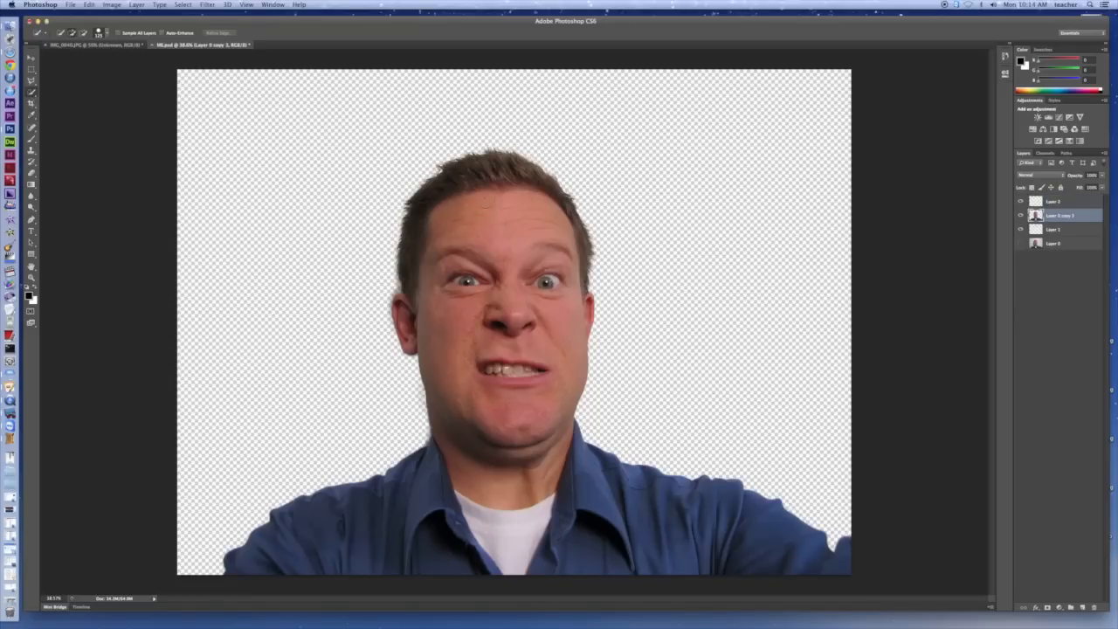
pyautogui.moveTo(516, 429); pyautogui.dragTo(530, 469)
# Activate the Brush tool and set the foreground color to a light grey.
pyautogui.click(32, 139)
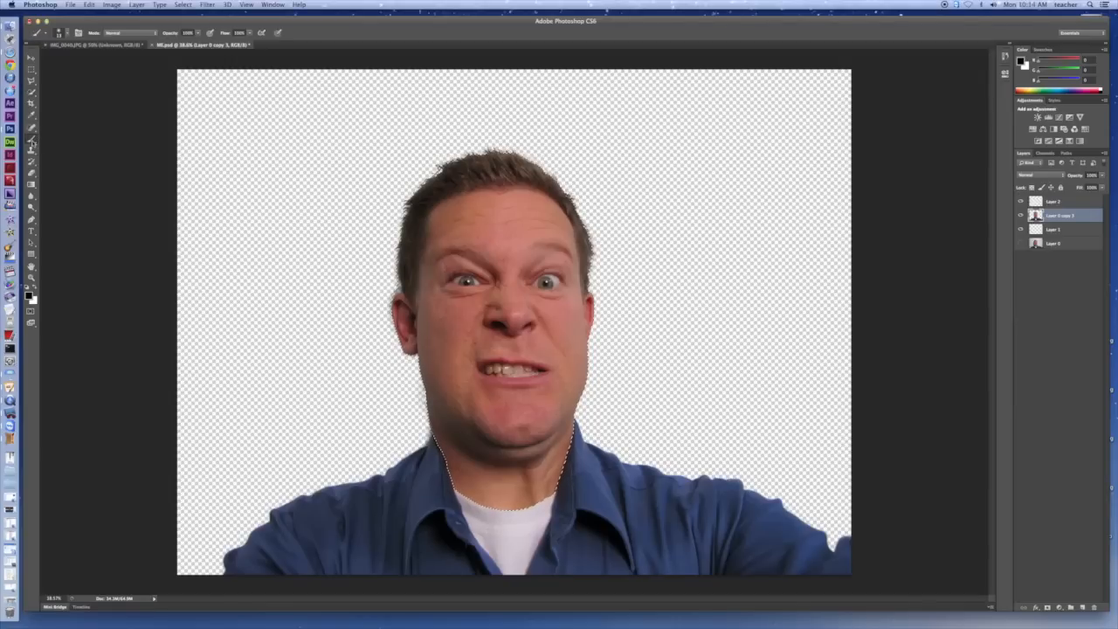
pyautogui.click(31, 297)
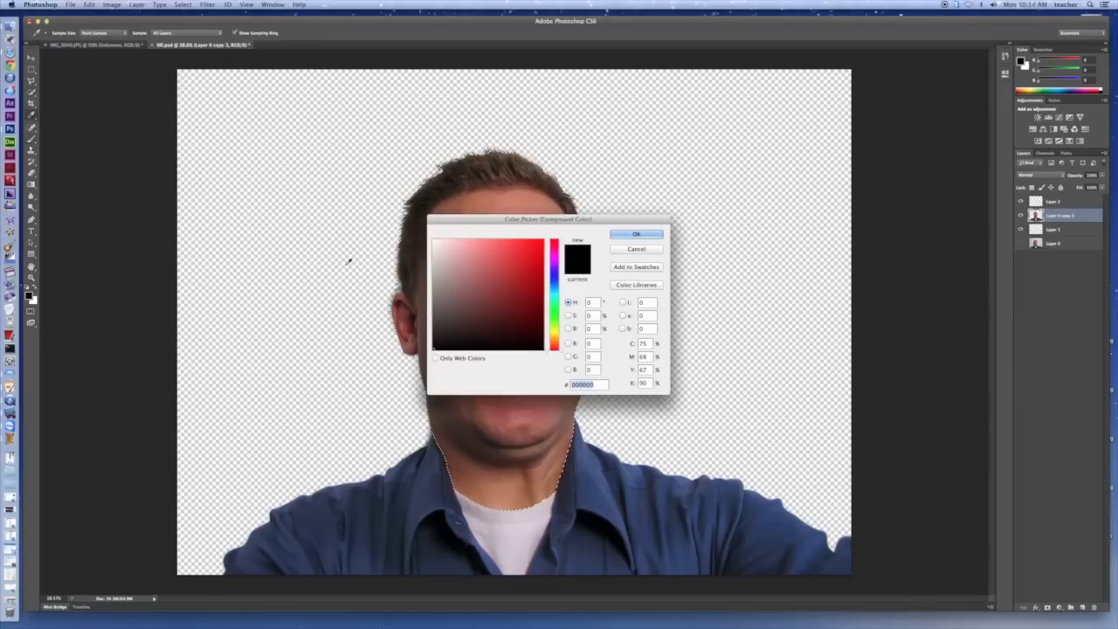
pyautogui.click(434, 255)
pyautogui.click(637, 234)
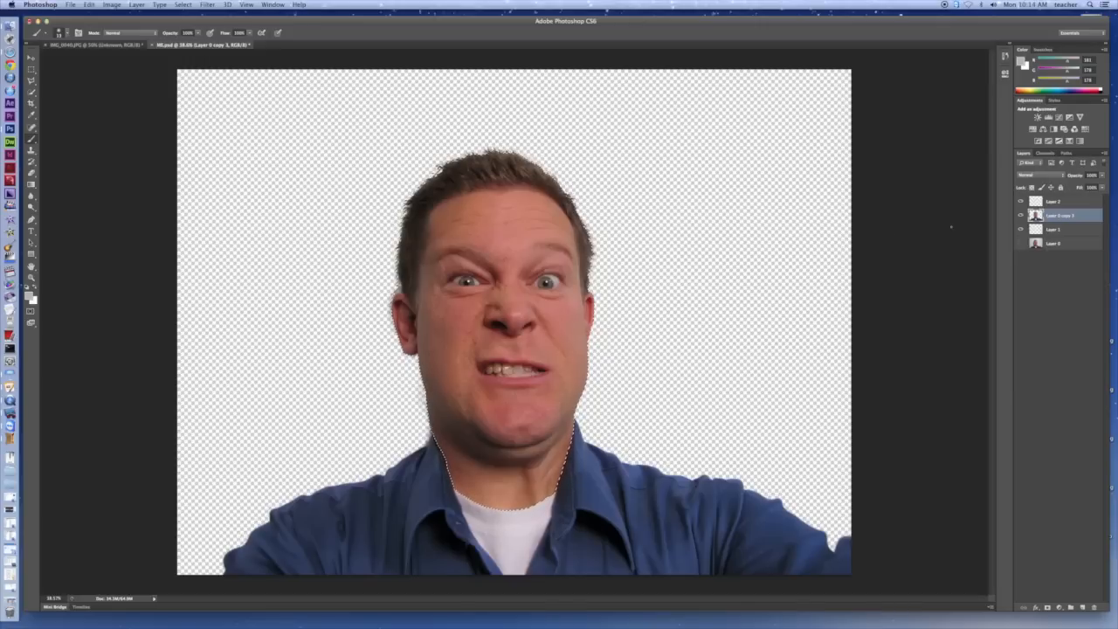
# Paint light grey over the man's forehead, face, ears and neck on Layer 2, leaving his eyes and mouth uncovered.
pyautogui.click(1063, 203)
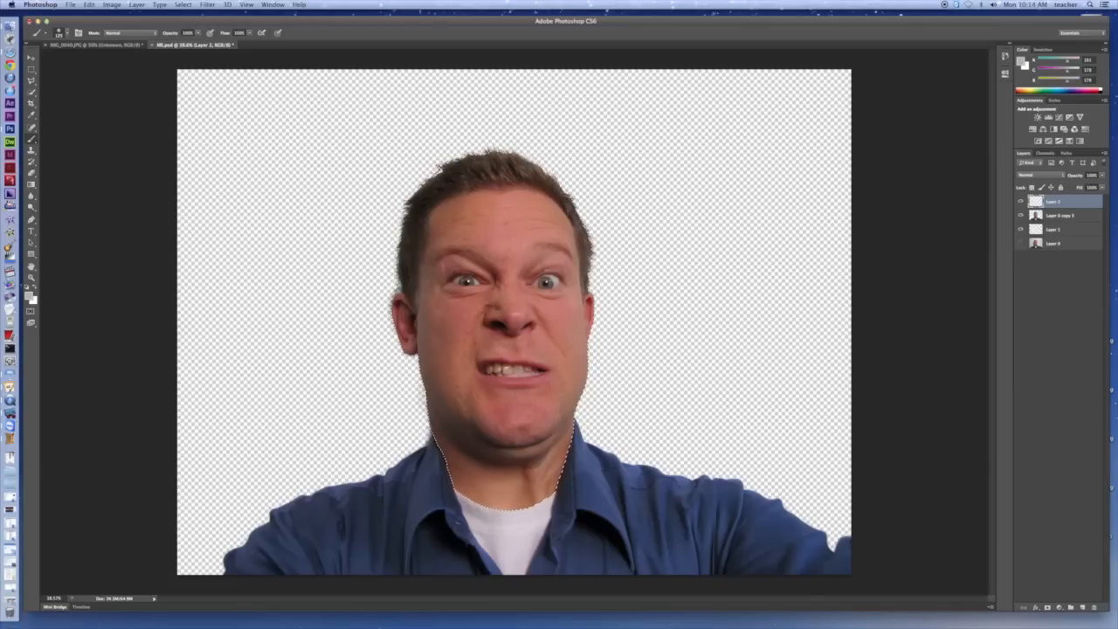
pyautogui.moveTo(443, 217)
pyautogui.mouseDown()
pyautogui.moveTo(542, 209)
pyautogui.moveTo(545, 220)
pyautogui.moveTo(449, 220)
pyautogui.moveTo(432, 238)
pyautogui.moveTo(432, 353)
pyautogui.mouseUp()
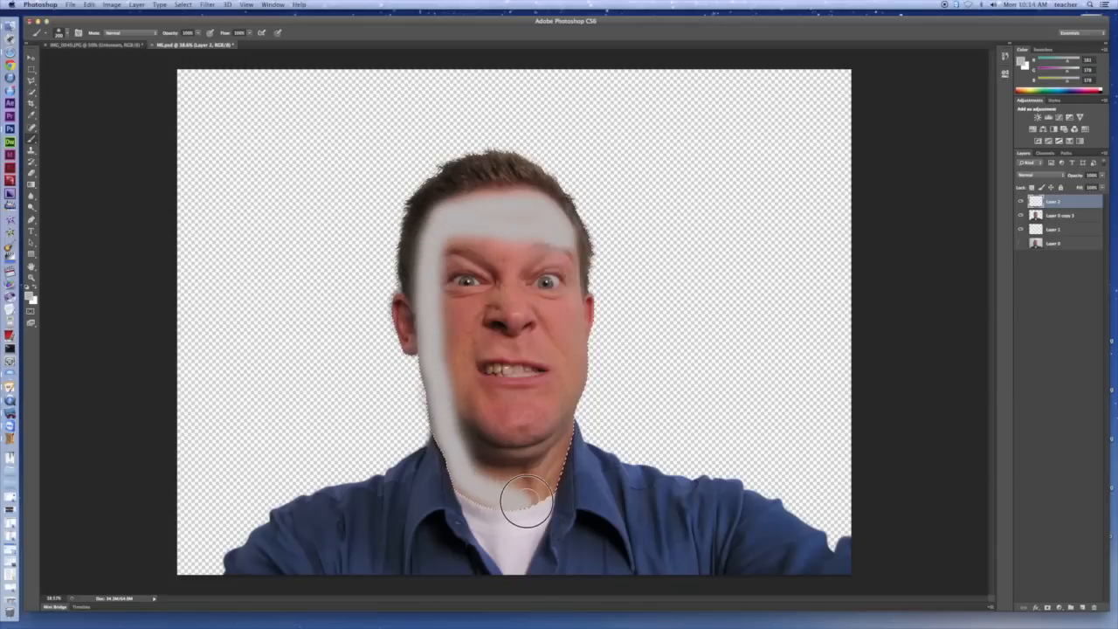
pyautogui.moveTo(562, 427); pyautogui.dragTo(518, 496)
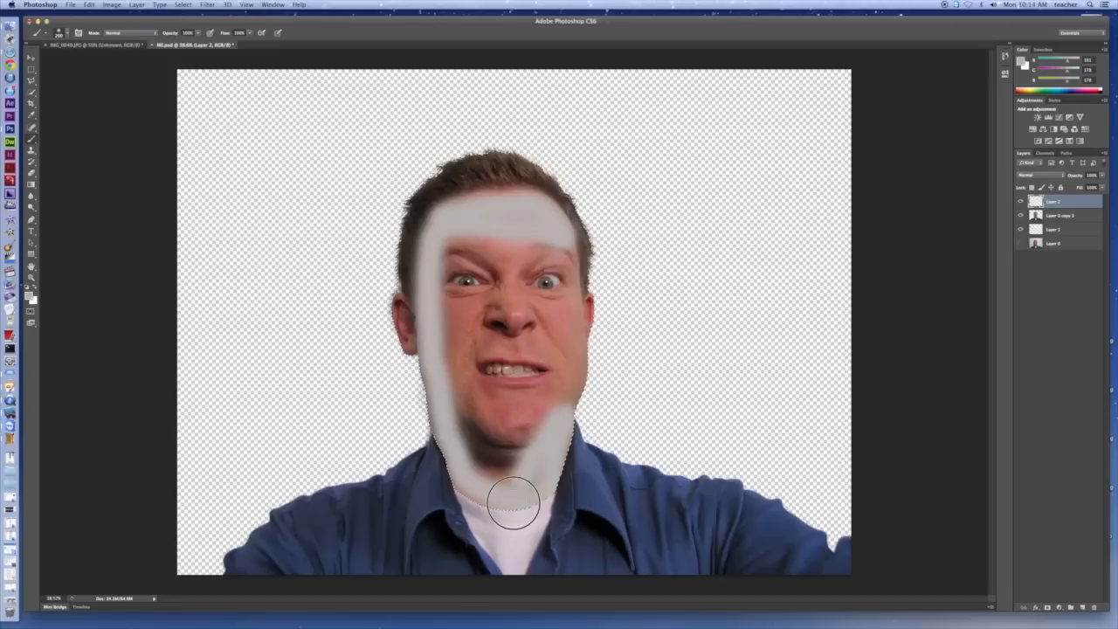
pyautogui.moveTo(472, 480)
pyautogui.mouseDown()
pyautogui.moveTo(525, 443)
pyautogui.moveTo(549, 417)
pyautogui.moveTo(482, 399)
pyautogui.moveTo(533, 396)
pyautogui.moveTo(561, 375)
pyautogui.moveTo(549, 351)
pyautogui.moveTo(484, 339)
pyautogui.moveTo(461, 354)
pyautogui.moveTo(472, 346)
pyautogui.moveTo(458, 370)
pyautogui.moveTo(468, 384)
pyautogui.moveTo(443, 349)
pyautogui.moveTo(453, 328)
pyautogui.moveTo(484, 315)
pyautogui.moveTo(454, 336)
pyautogui.moveTo(495, 318)
pyautogui.moveTo(539, 320)
pyautogui.moveTo(488, 329)
pyautogui.moveTo(569, 326)
pyautogui.moveTo(544, 323)
pyautogui.moveTo(525, 300)
pyautogui.moveTo(566, 304)
pyautogui.moveTo(574, 290)
pyautogui.moveTo(561, 234)
pyautogui.moveTo(526, 205)
pyautogui.moveTo(447, 212)
pyautogui.moveTo(441, 247)
pyautogui.moveTo(493, 255)
pyautogui.moveTo(443, 258)
pyautogui.moveTo(509, 267)
pyautogui.moveTo(503, 305)
pyautogui.moveTo(444, 302)
pyautogui.moveTo(436, 293)
pyautogui.moveTo(506, 297)
pyautogui.moveTo(527, 254)
pyautogui.moveTo(552, 253)
pyautogui.moveTo(549, 242)
pyautogui.moveTo(452, 233)
pyautogui.moveTo(457, 324)
pyautogui.moveTo(441, 316)
pyautogui.moveTo(537, 323)
pyautogui.moveTo(575, 344)
pyautogui.mouseUp()
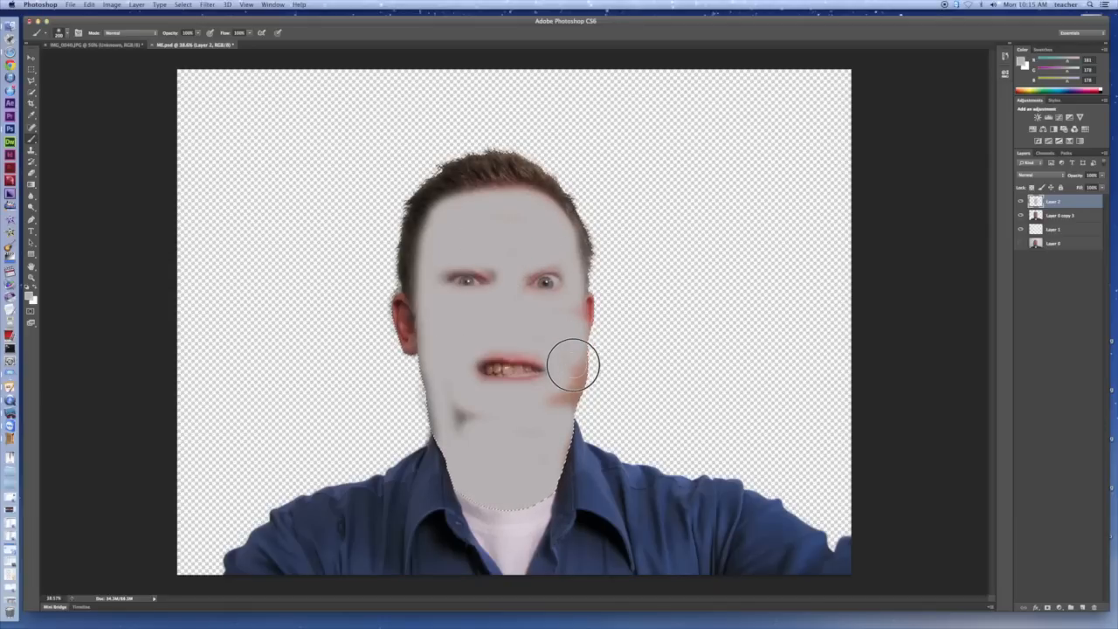
pyautogui.moveTo(557, 401)
pyautogui.mouseDown()
pyautogui.moveTo(517, 425)
pyautogui.moveTo(468, 414)
pyautogui.moveTo(432, 417)
pyautogui.mouseUp()
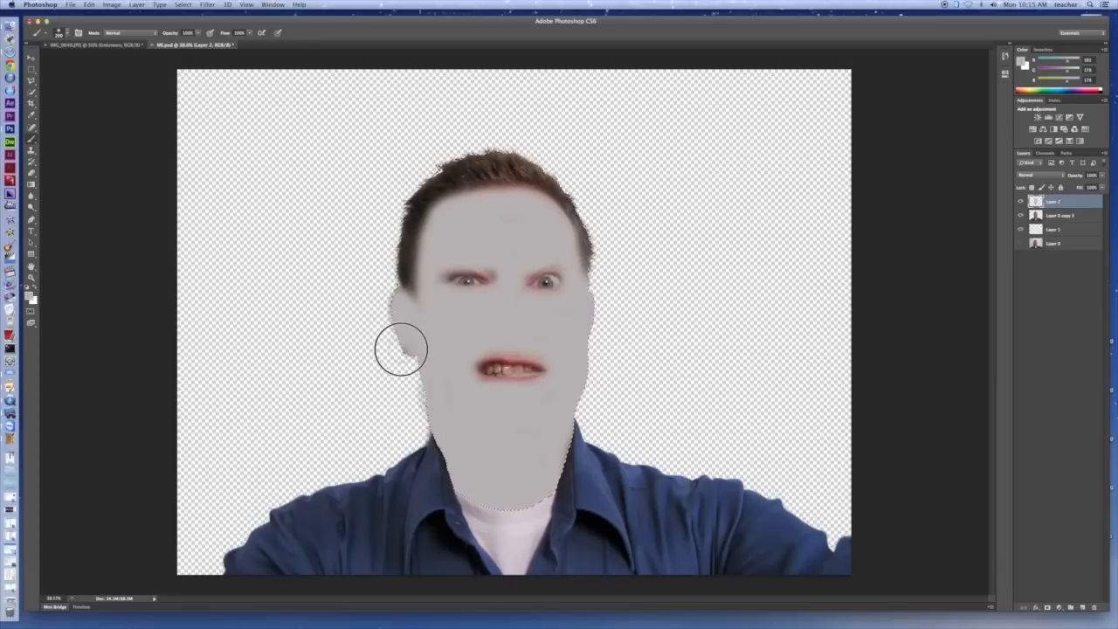
pyautogui.moveTo(446, 422)
pyautogui.mouseDown()
pyautogui.moveTo(480, 438)
pyautogui.moveTo(560, 429)
pyautogui.moveTo(545, 472)
pyautogui.mouseUp()
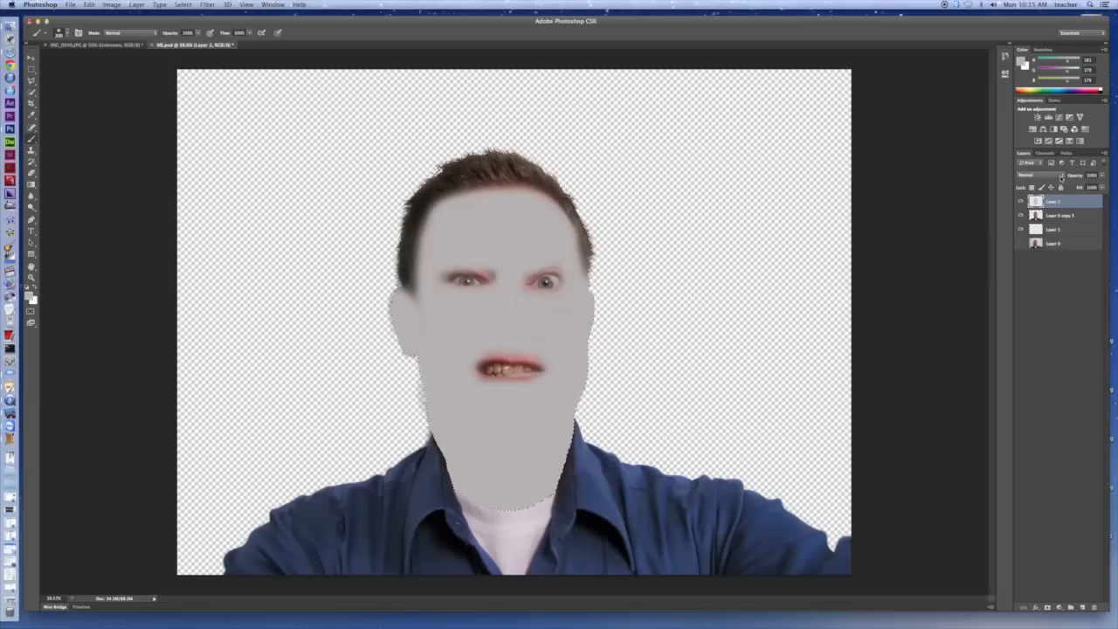
# Try the Overlay and Hue blend modes on Layer 2, and settle on Soft Light.
pyautogui.click(1061, 176)
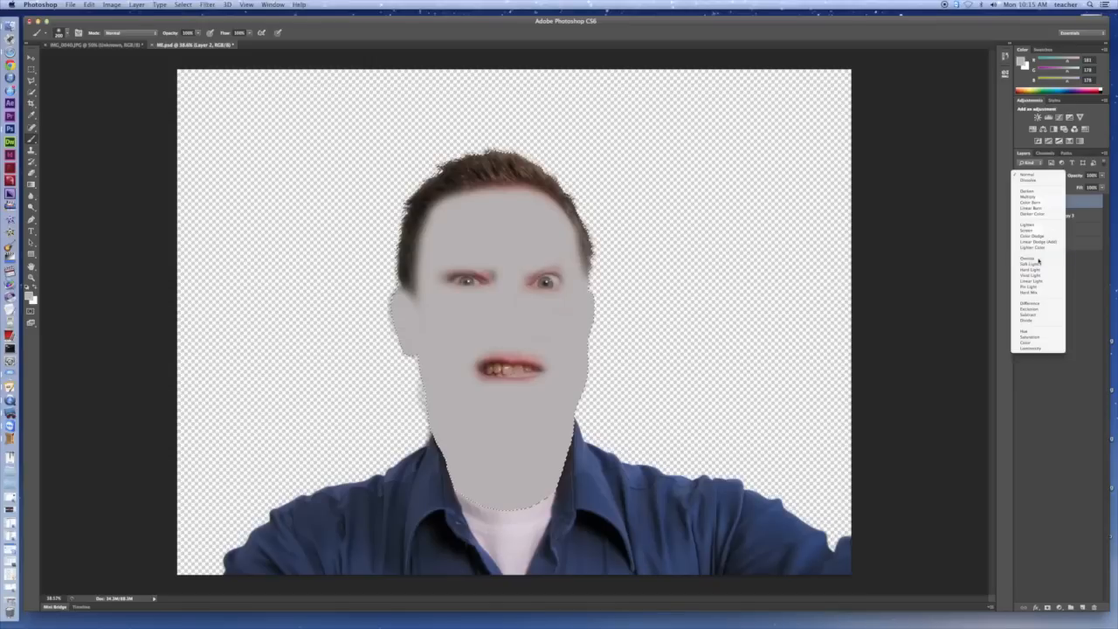
pyautogui.click(1039, 260)
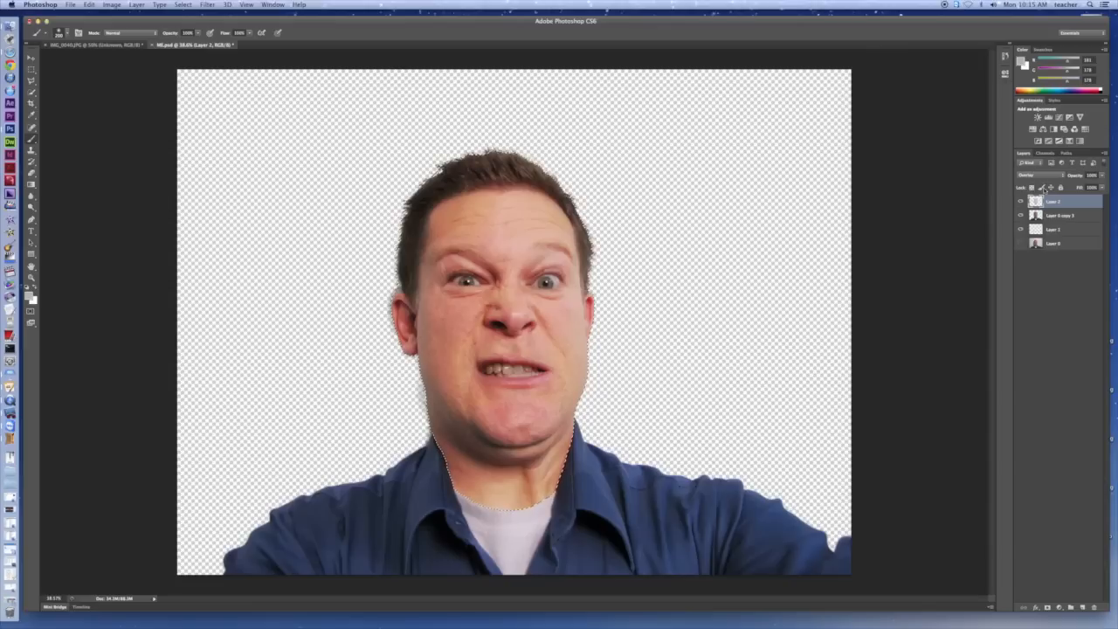
pyautogui.click(1064, 177)
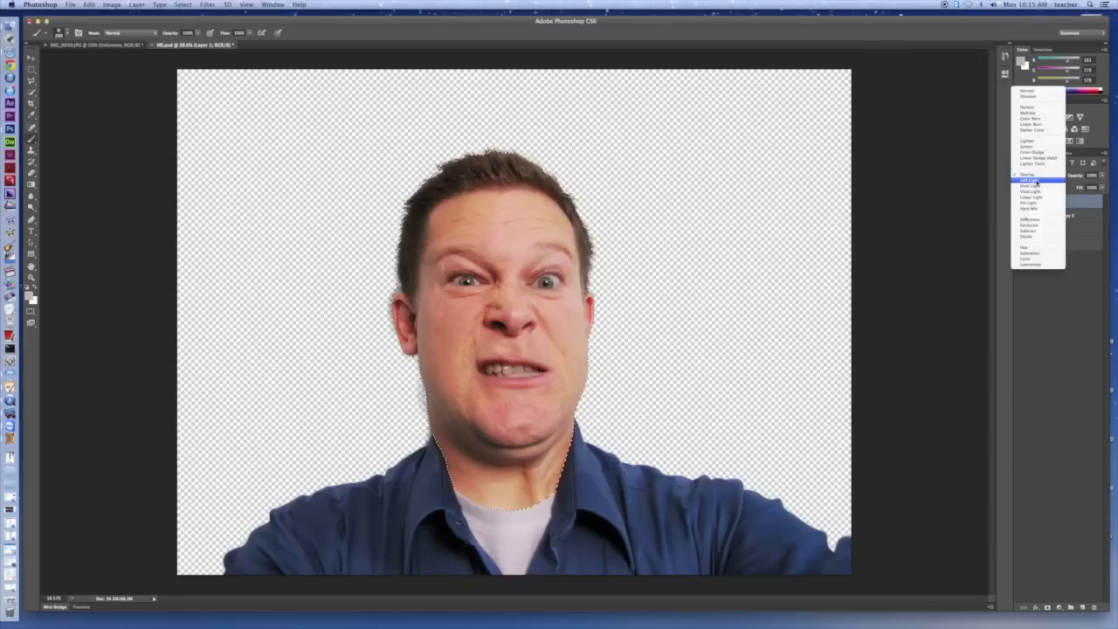
pyautogui.click(1034, 247)
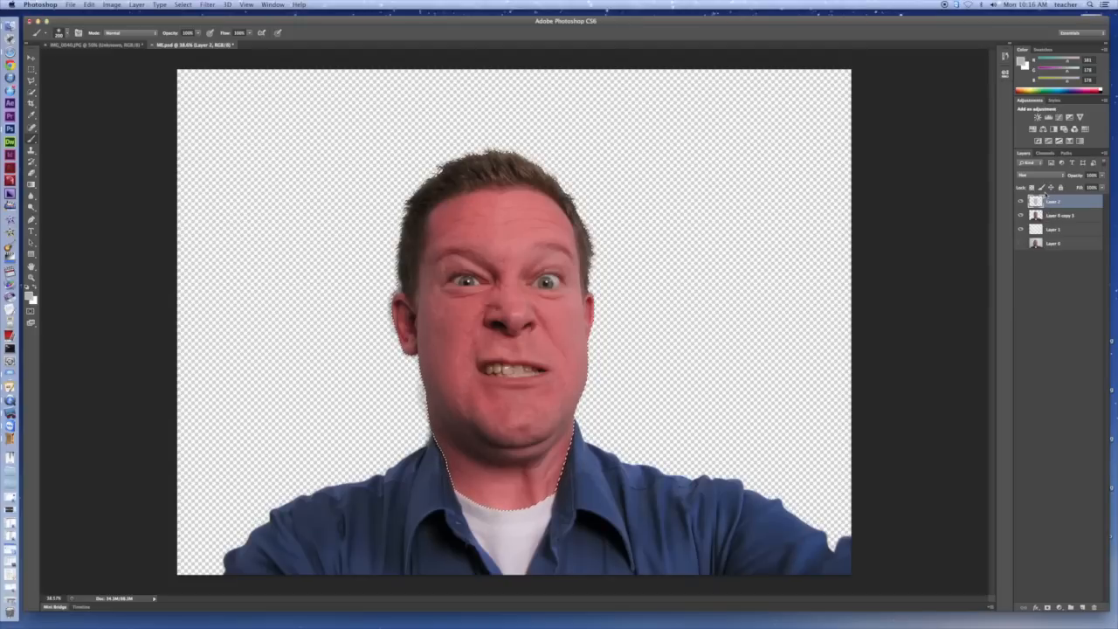
pyautogui.click(1054, 176)
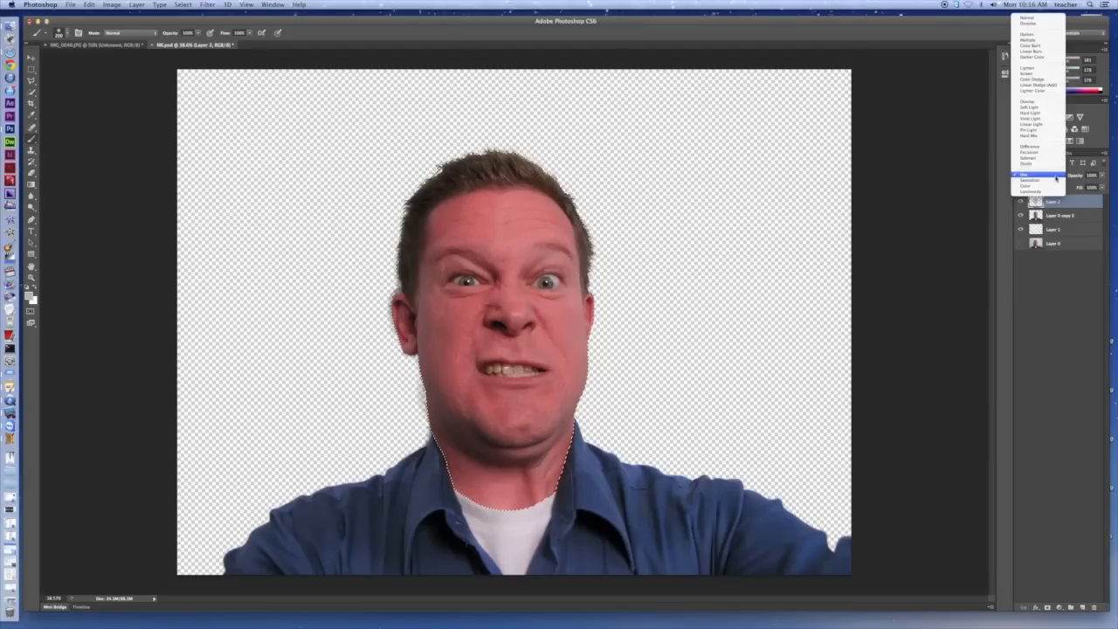
pyautogui.click(1030, 108)
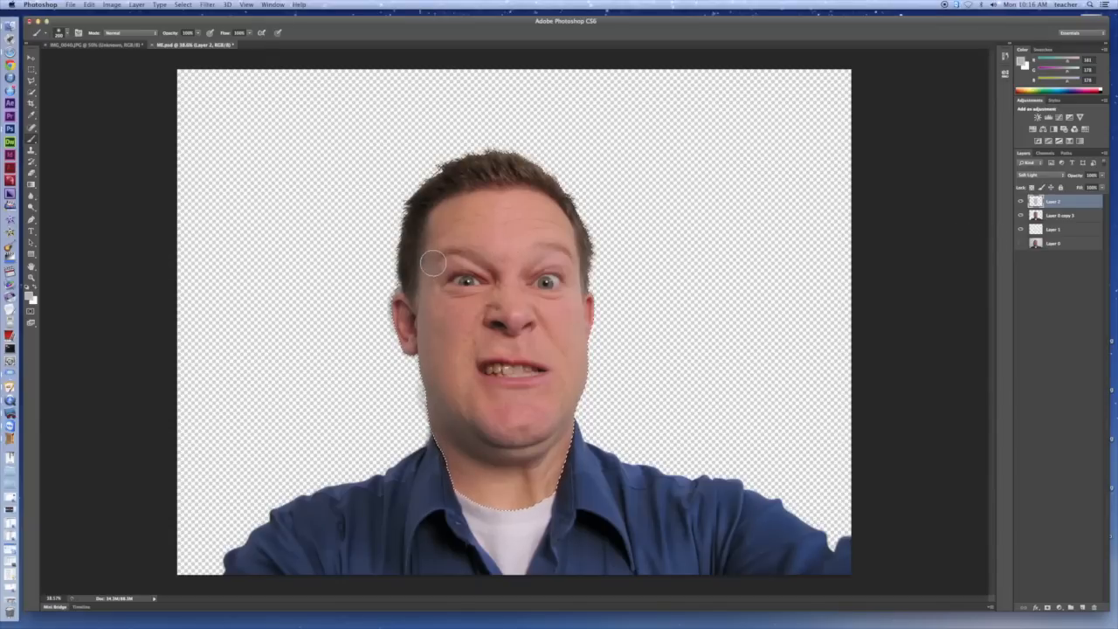
# Try painting the forehead on Layer 2 with a darker grey, 7f7d7d.
pyautogui.click(31, 298)
pyautogui.moveTo(434, 271); pyautogui.dragTo(434, 295)
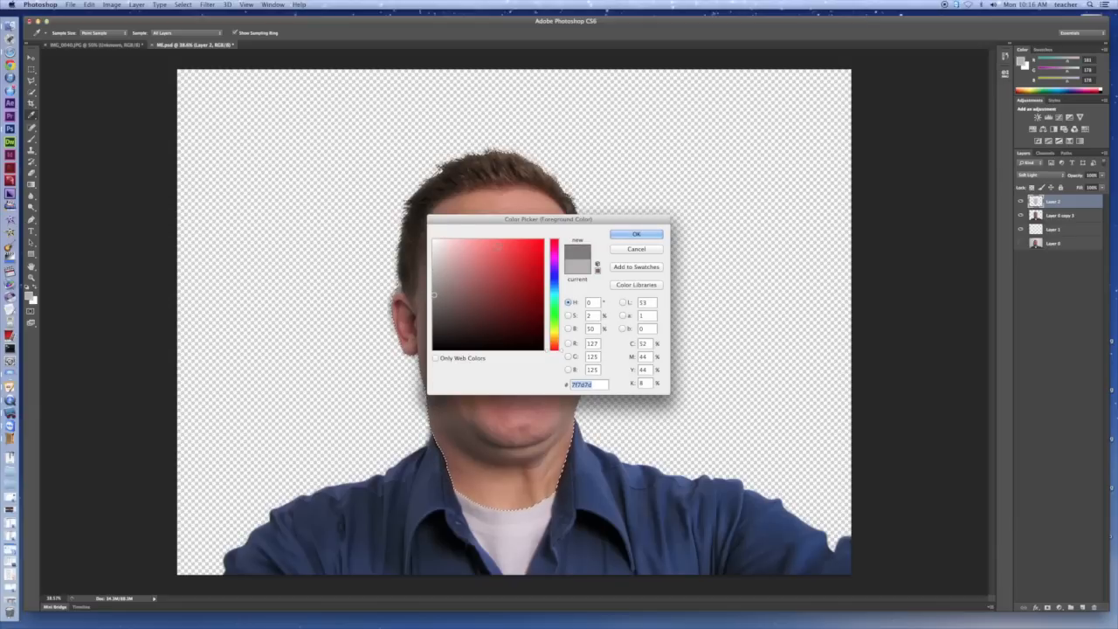
pyautogui.click(651, 235)
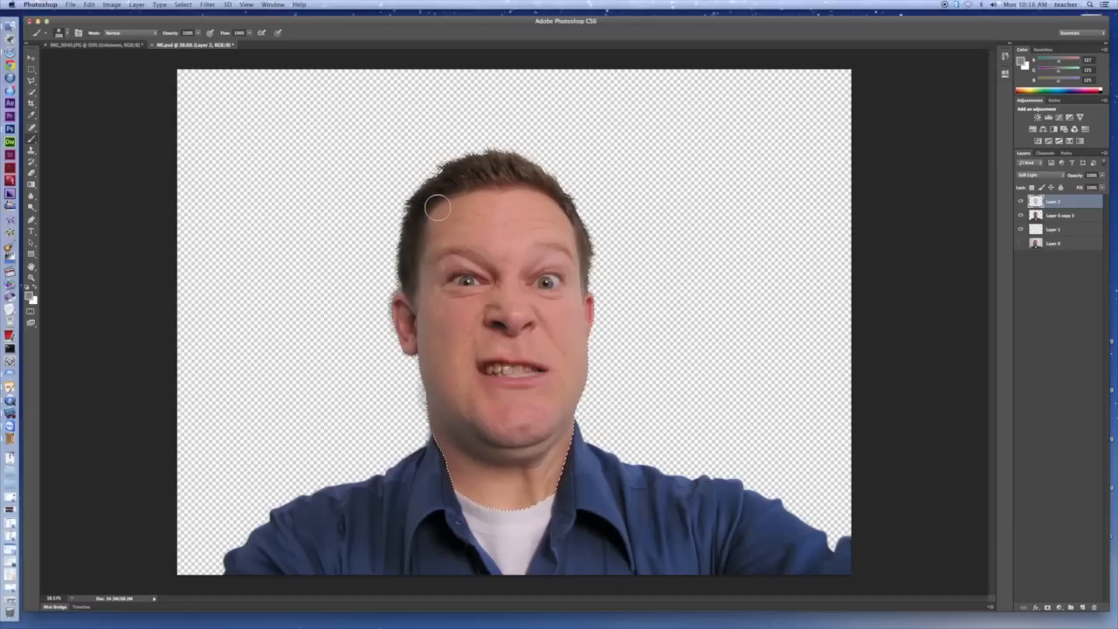
pyautogui.moveTo(443, 217)
pyautogui.mouseDown()
pyautogui.moveTo(543, 201)
pyautogui.moveTo(443, 232)
pyautogui.moveTo(525, 225)
pyautogui.mouseUp()
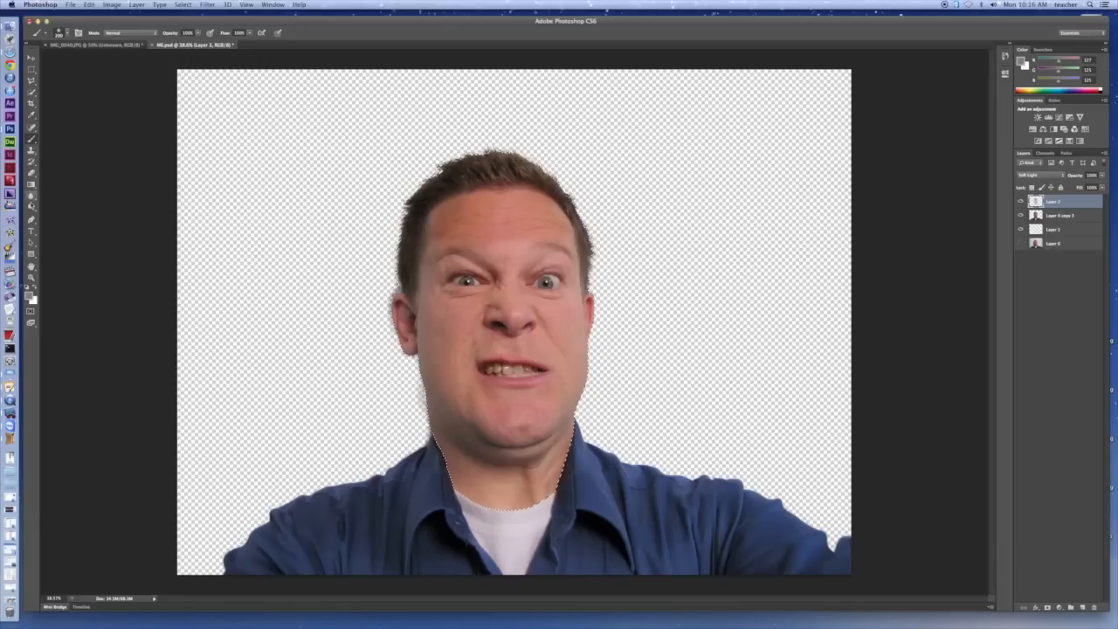
# Set the foreground color to near-white e9e4e4 and return to the Brush tool.
pyautogui.click(33, 254)
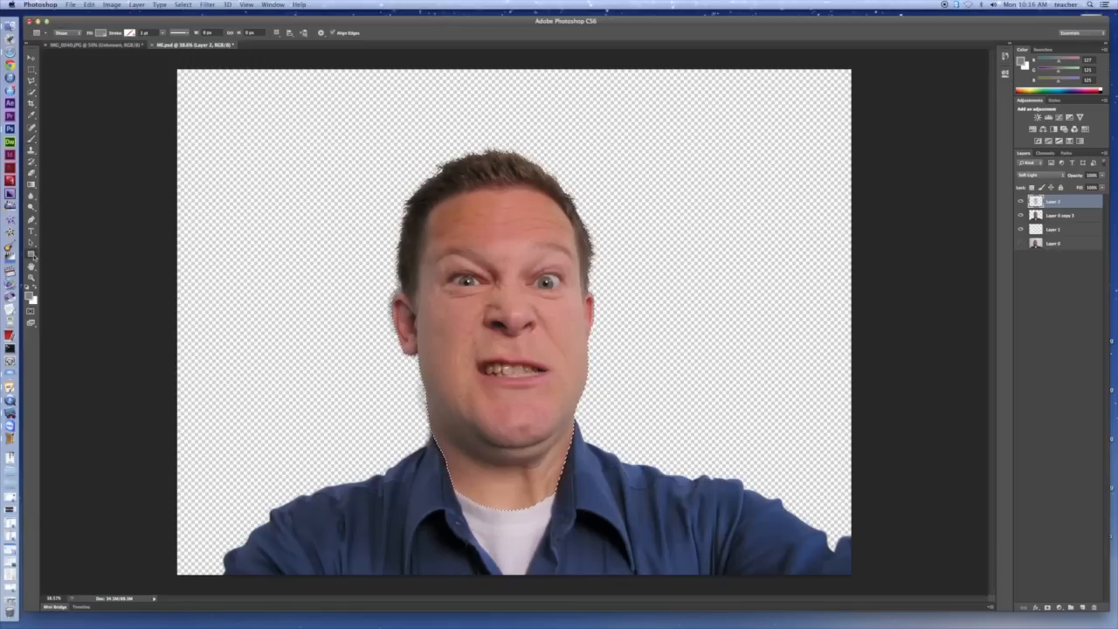
pyautogui.click(30, 297)
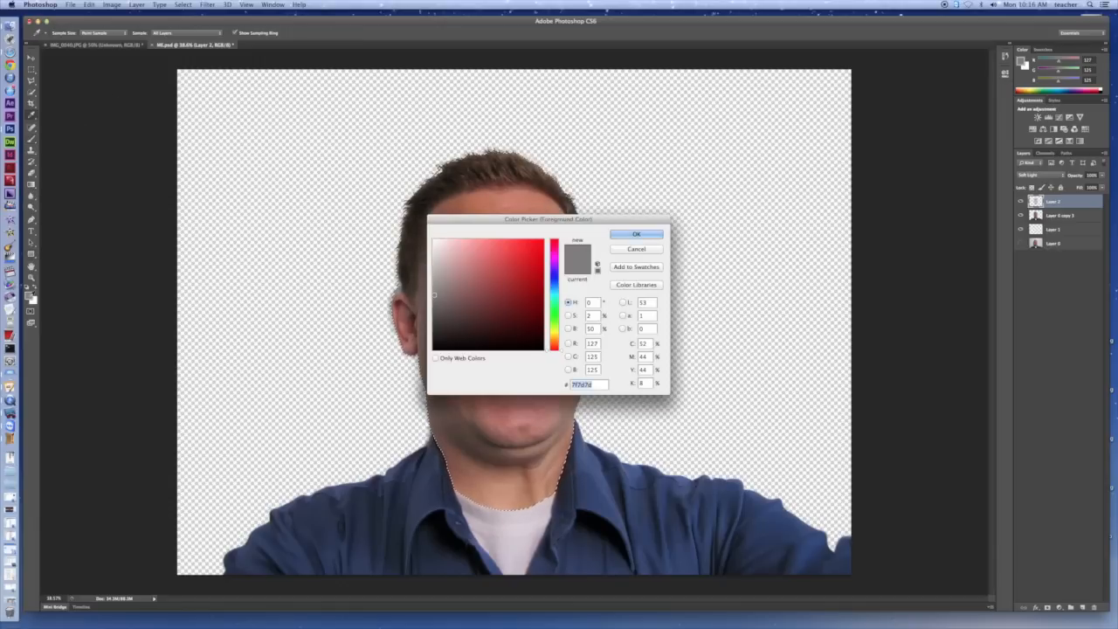
pyautogui.click(434, 248)
pyautogui.click(647, 235)
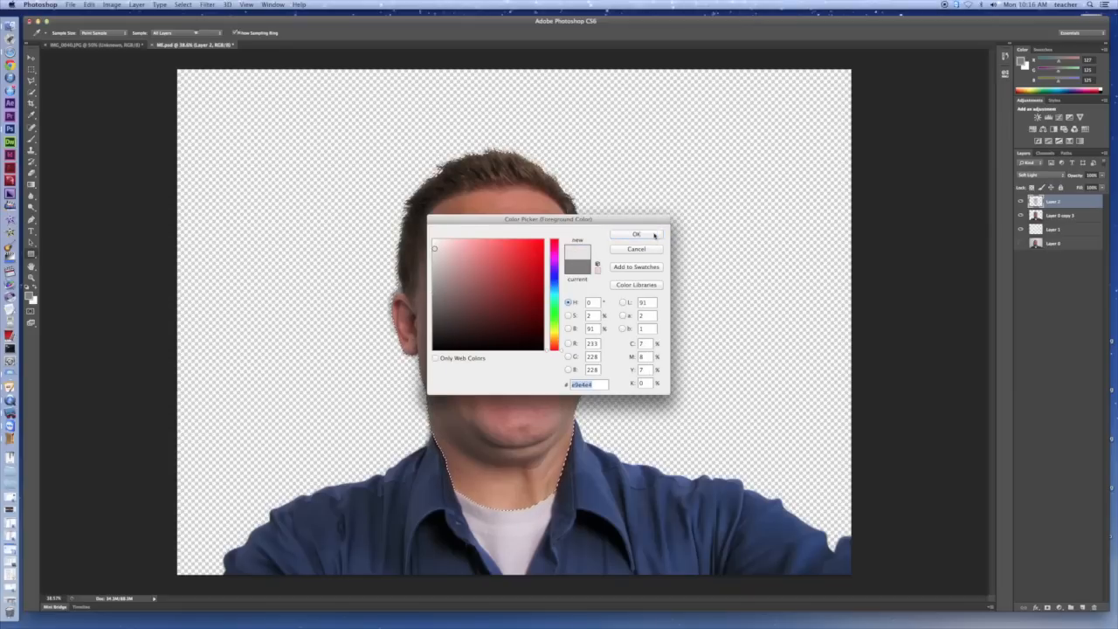
pyautogui.click(33, 139)
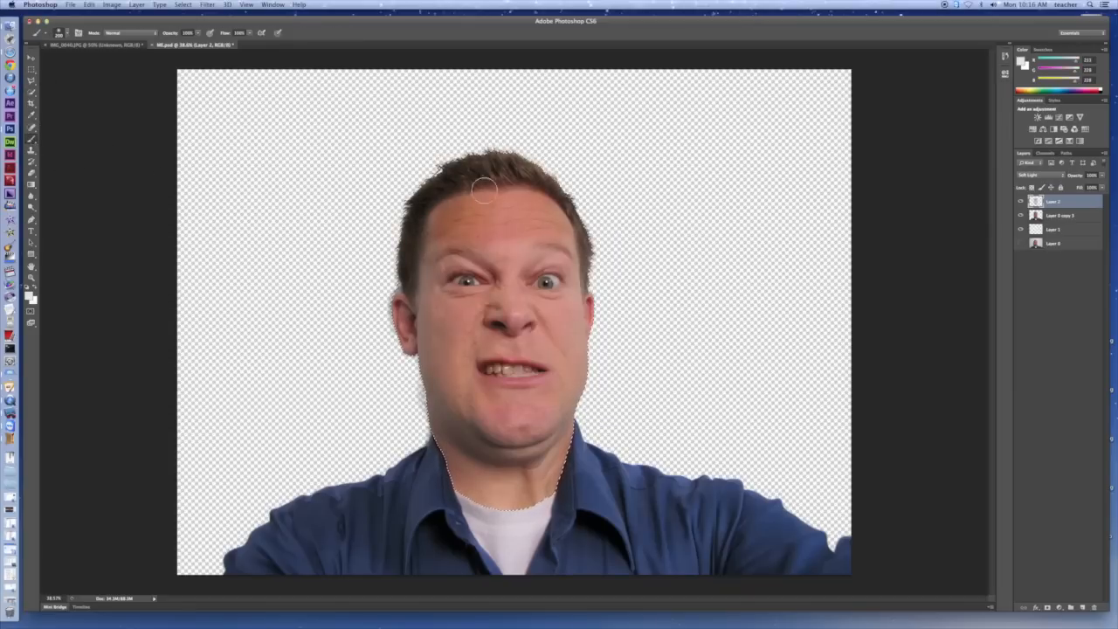
# Repaint the man's forehead, face, ears and neck on Layer 2 with the near-white color, and reduce the brush size for details.
pyautogui.moveTo(443, 213)
pyautogui.mouseDown()
pyautogui.moveTo(527, 205)
pyautogui.moveTo(546, 211)
pyautogui.moveTo(444, 230)
pyautogui.moveTo(566, 233)
pyautogui.moveTo(459, 238)
pyautogui.moveTo(502, 249)
pyautogui.moveTo(509, 275)
pyautogui.moveTo(514, 253)
pyautogui.moveTo(540, 230)
pyautogui.moveTo(570, 244)
pyautogui.moveTo(576, 390)
pyautogui.moveTo(563, 292)
pyautogui.moveTo(549, 307)
pyautogui.moveTo(503, 302)
pyautogui.moveTo(513, 261)
pyautogui.moveTo(508, 297)
pyautogui.moveTo(491, 304)
pyautogui.moveTo(436, 300)
pyautogui.moveTo(431, 272)
pyautogui.moveTo(426, 345)
pyautogui.mouseUp()
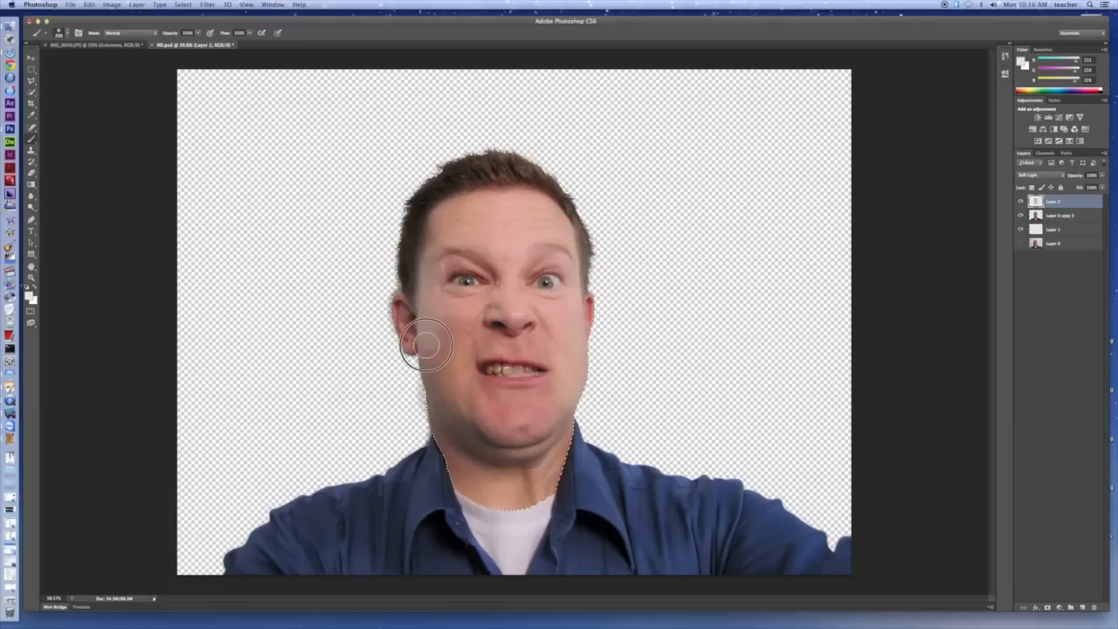
pyautogui.moveTo(465, 486)
pyautogui.mouseDown()
pyautogui.moveTo(537, 492)
pyautogui.moveTo(571, 428)
pyautogui.moveTo(507, 468)
pyautogui.moveTo(455, 461)
pyautogui.moveTo(556, 435)
pyautogui.moveTo(460, 391)
pyautogui.moveTo(542, 393)
pyautogui.moveTo(570, 381)
pyautogui.moveTo(560, 397)
pyautogui.moveTo(571, 384)
pyautogui.moveTo(560, 349)
pyautogui.moveTo(522, 338)
pyautogui.moveTo(486, 334)
pyautogui.moveTo(456, 358)
pyautogui.moveTo(451, 315)
pyautogui.moveTo(499, 295)
pyautogui.moveTo(499, 272)
pyautogui.moveTo(443, 261)
pyautogui.moveTo(523, 268)
pyautogui.moveTo(560, 256)
pyautogui.mouseUp()
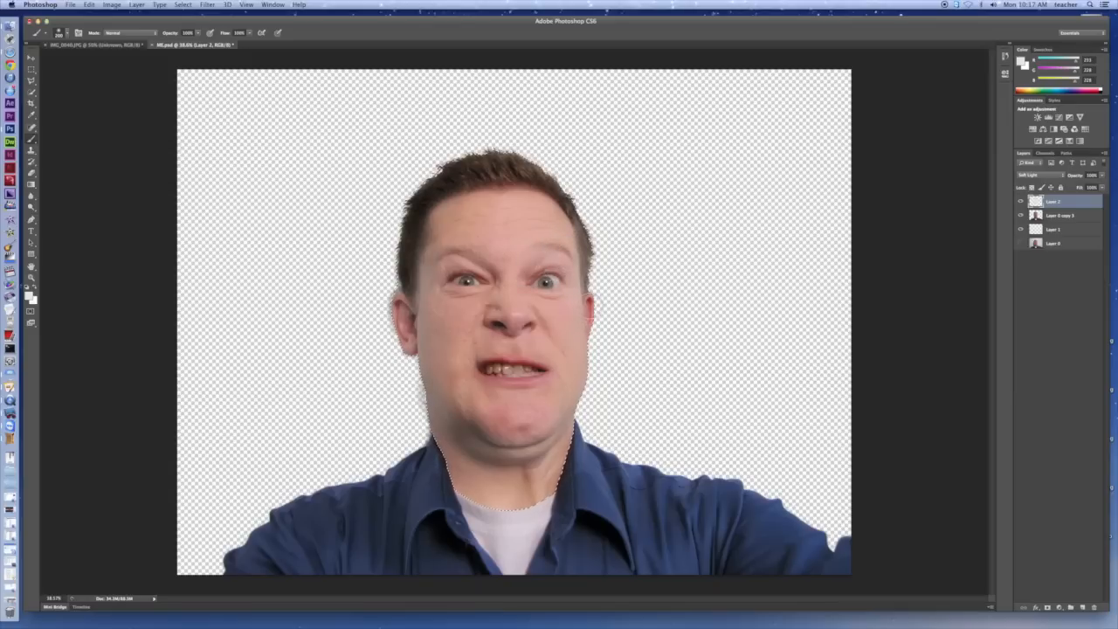
pyautogui.moveTo(560, 353)
pyautogui.mouseDown()
pyautogui.moveTo(498, 343)
pyautogui.moveTo(467, 353)
pyautogui.moveTo(461, 370)
pyautogui.moveTo(488, 392)
pyautogui.moveTo(524, 396)
pyautogui.moveTo(576, 368)
pyautogui.moveTo(545, 414)
pyautogui.moveTo(479, 425)
pyautogui.moveTo(535, 409)
pyautogui.moveTo(489, 442)
pyautogui.moveTo(560, 458)
pyautogui.mouseUp()
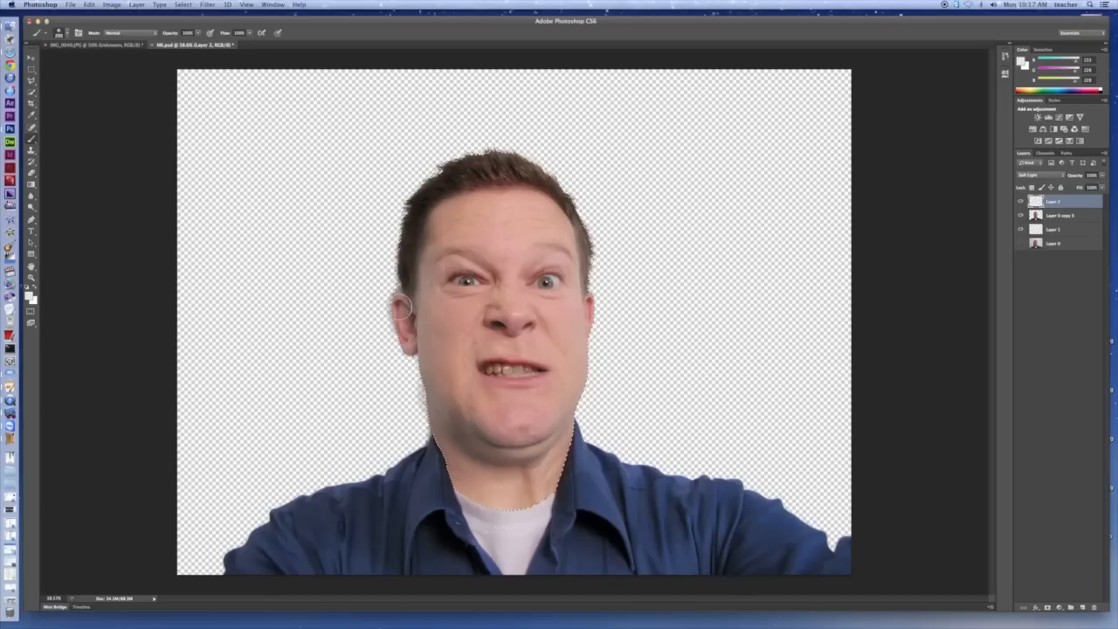
pyautogui.moveTo(489, 239)
pyautogui.mouseDown()
pyautogui.moveTo(518, 204)
pyautogui.moveTo(551, 221)
pyautogui.moveTo(563, 249)
pyautogui.moveTo(521, 255)
pyautogui.moveTo(511, 267)
pyautogui.moveTo(506, 210)
pyautogui.moveTo(487, 199)
pyautogui.moveTo(484, 231)
pyautogui.mouseUp()
pyautogui.press('[')
pyautogui.press('[')
pyautogui.press('[')
pyautogui.press('[')
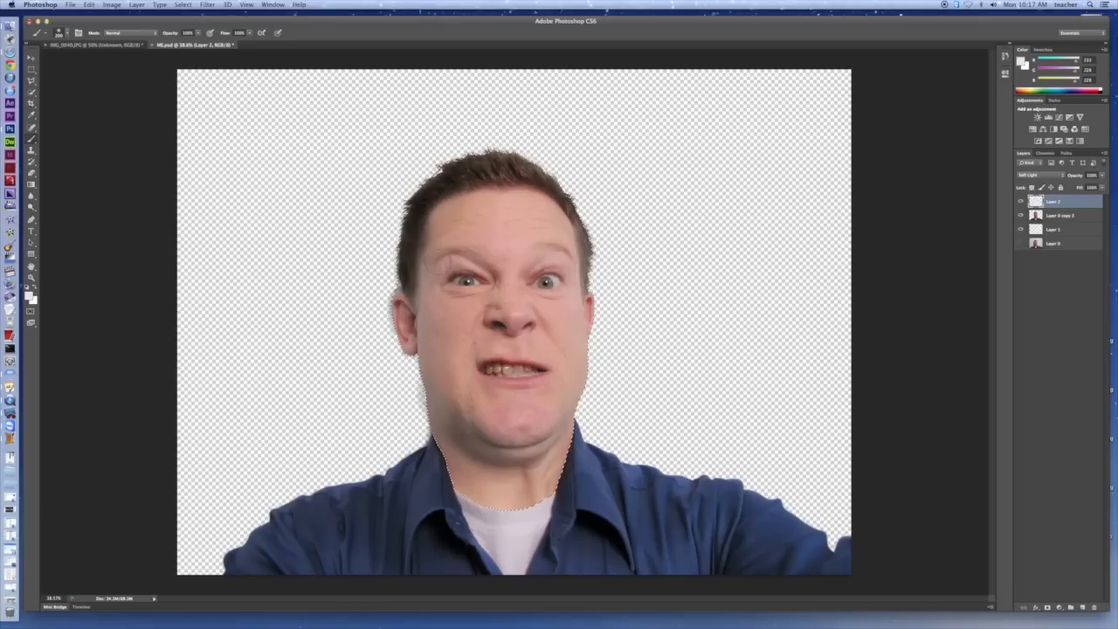
# Remove the selection around the head and neck and activate the Burn tool.
pyautogui.click(32, 68)
pyautogui.rightClick(449, 208)
pyautogui.click(464, 216)
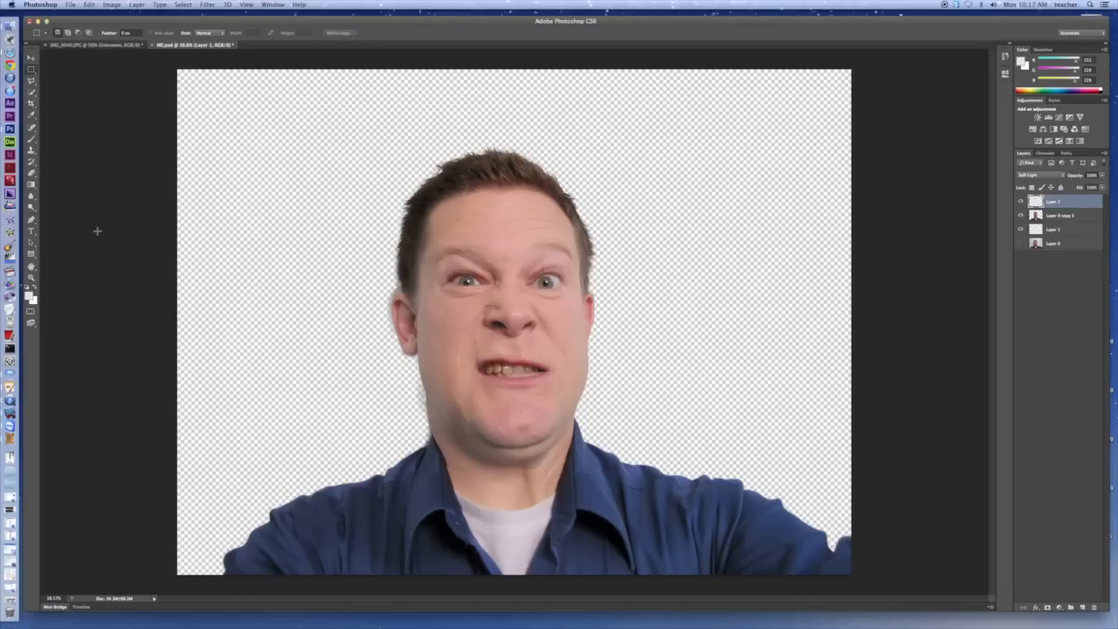
pyautogui.click(33, 208)
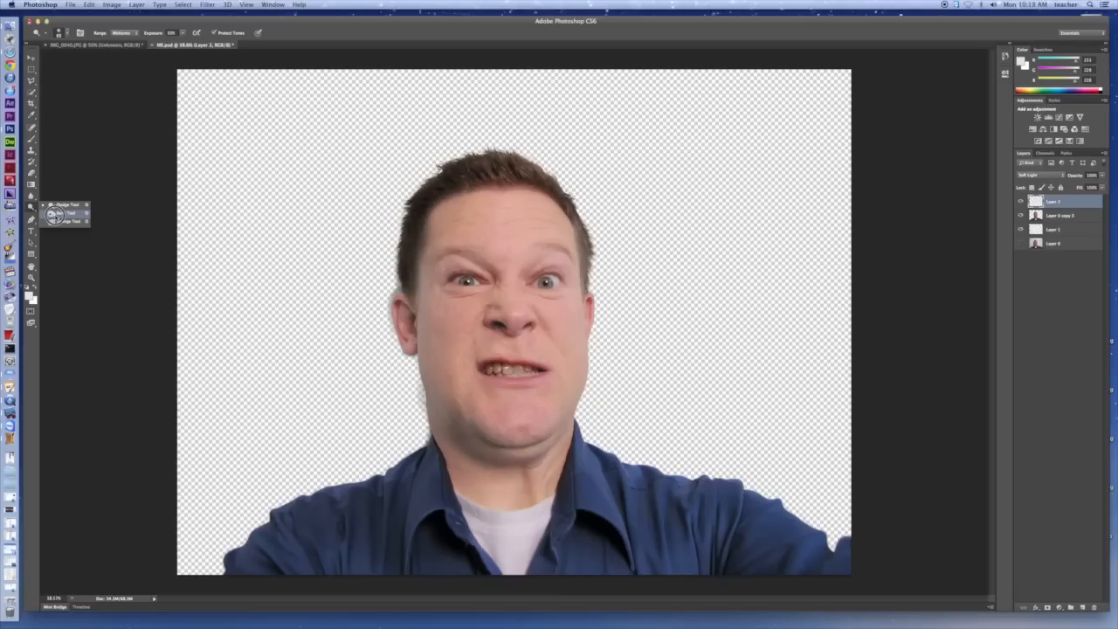
pyautogui.click(54, 214)
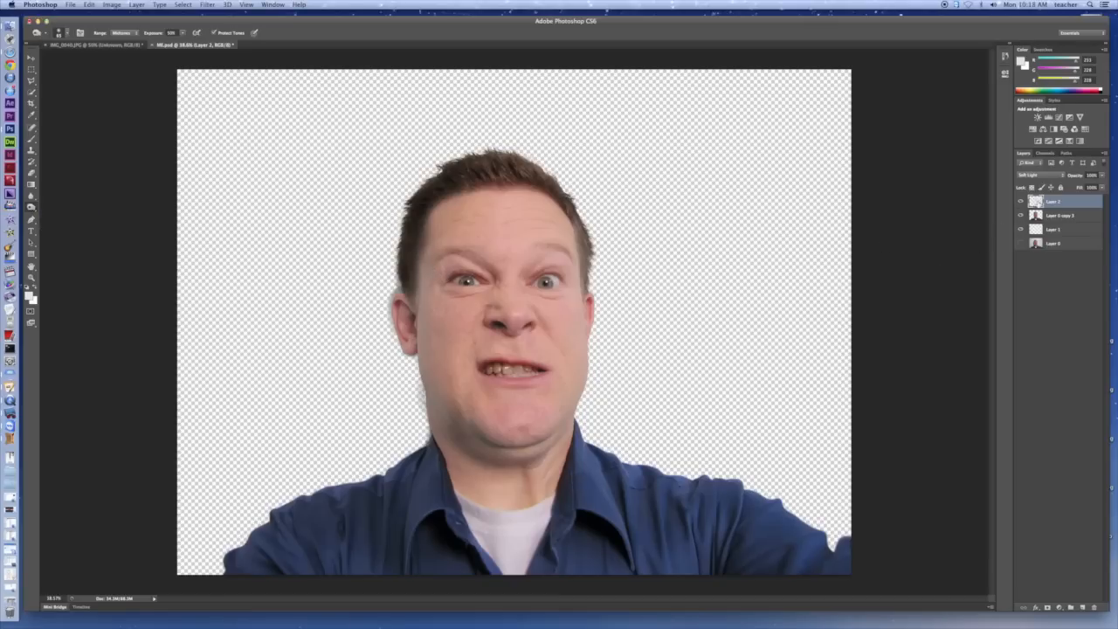
# Merge Layer 2 with Layer 0 copy 3 into a single layer.
pyautogui.keyDown('shift'); pyautogui.click(1073, 217); pyautogui.keyUp('shift')
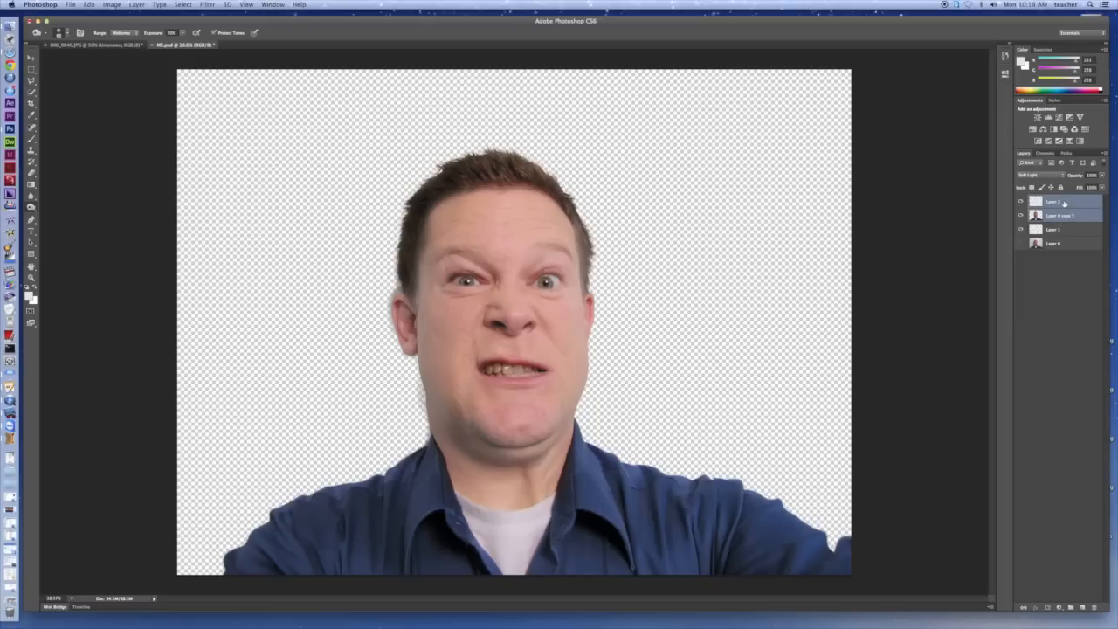
pyautogui.click(1064, 203)
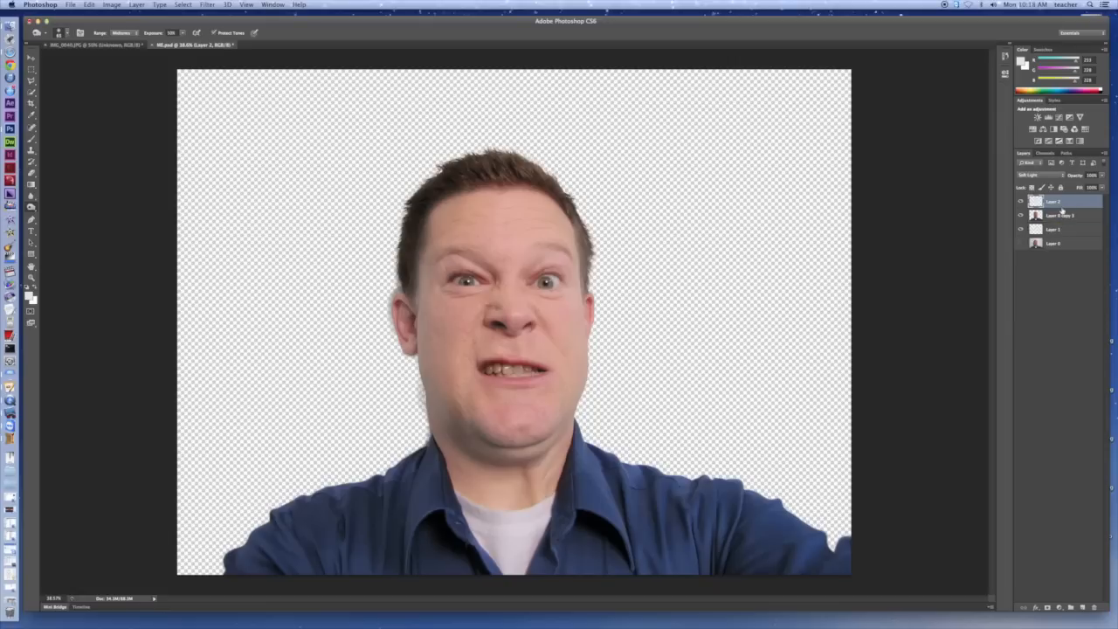
pyautogui.keyDown('shift'); pyautogui.click(1067, 218); pyautogui.keyUp('shift')
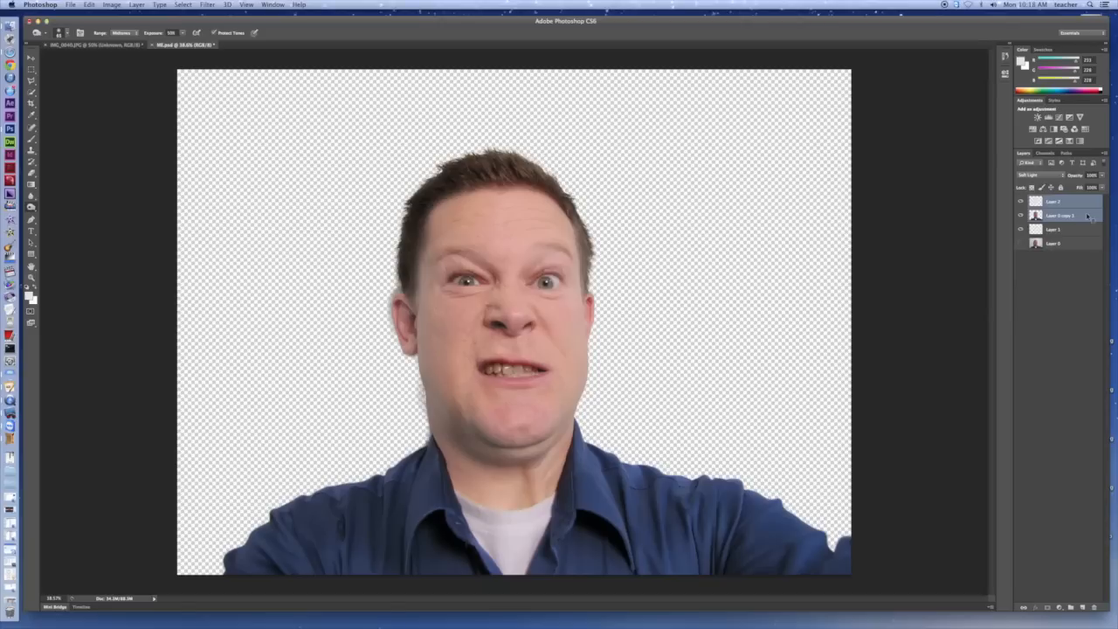
pyautogui.rightClick(1086, 215)
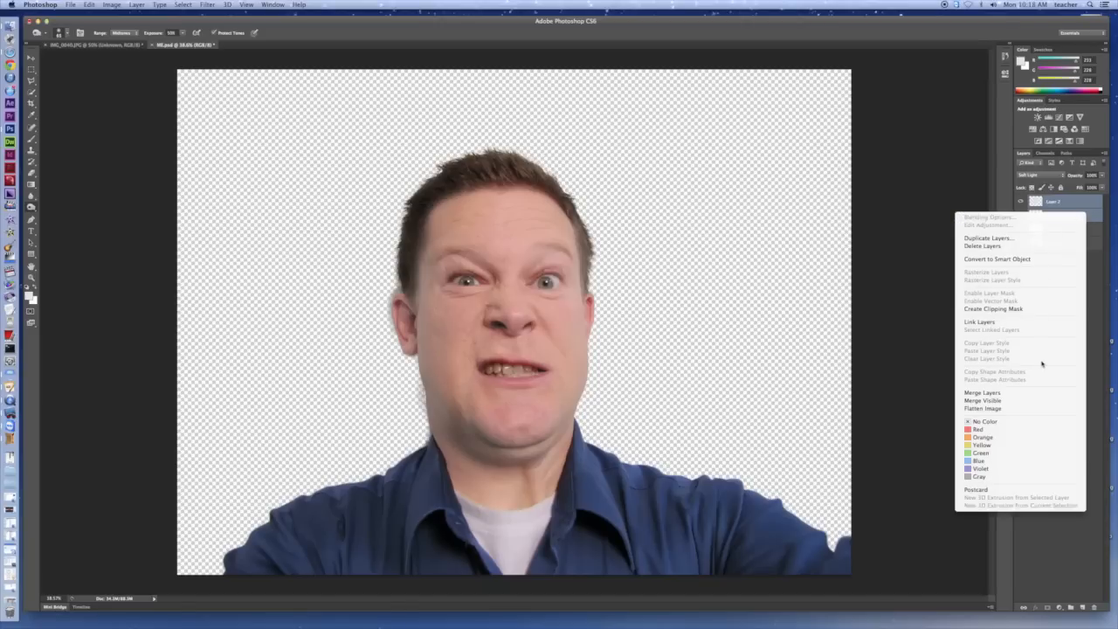
pyautogui.click(998, 395)
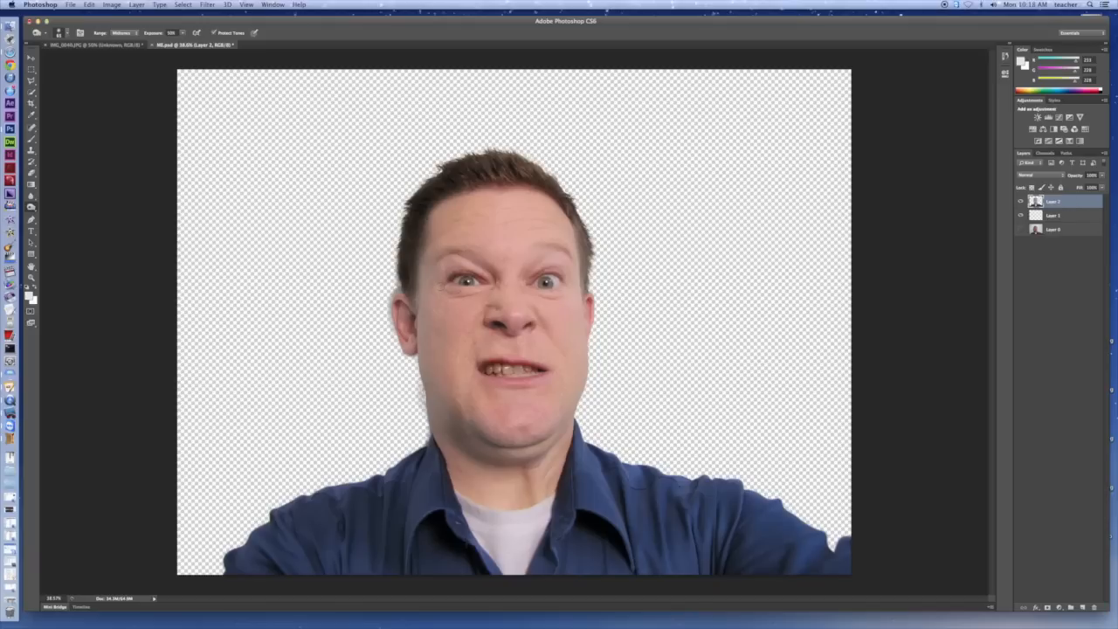
# Try a burn stroke beneath the man's left-hand eye, undo it, and soften the Burn brush.
pyautogui.moveTo(447, 286); pyautogui.dragTo(462, 290)
pyautogui.press('super+z')
pyautogui.click(61, 33)
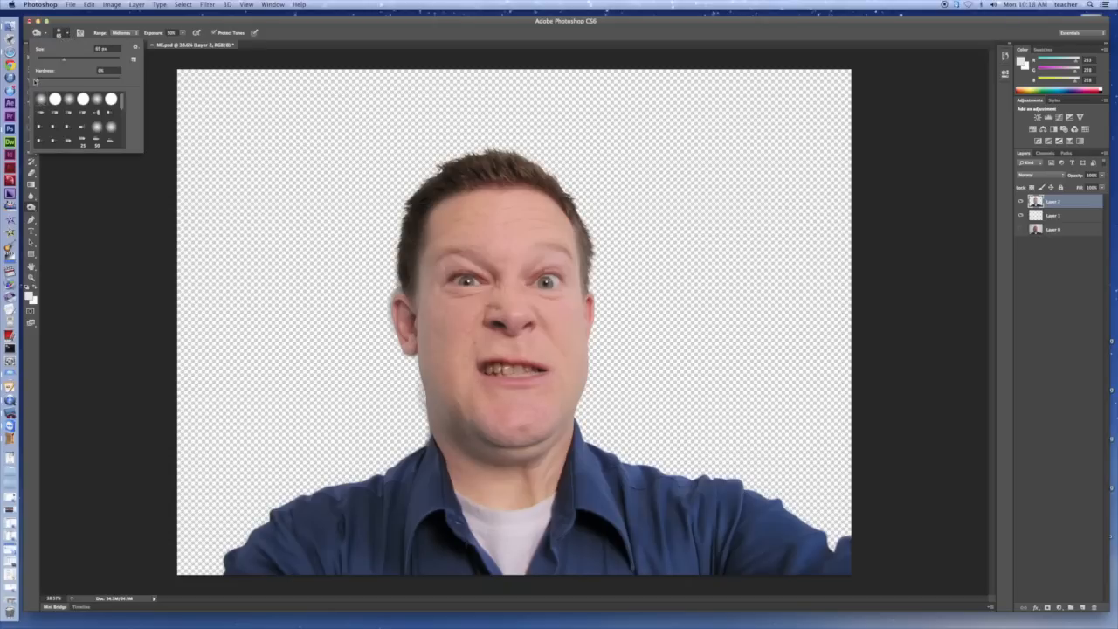
pyautogui.click(67, 33)
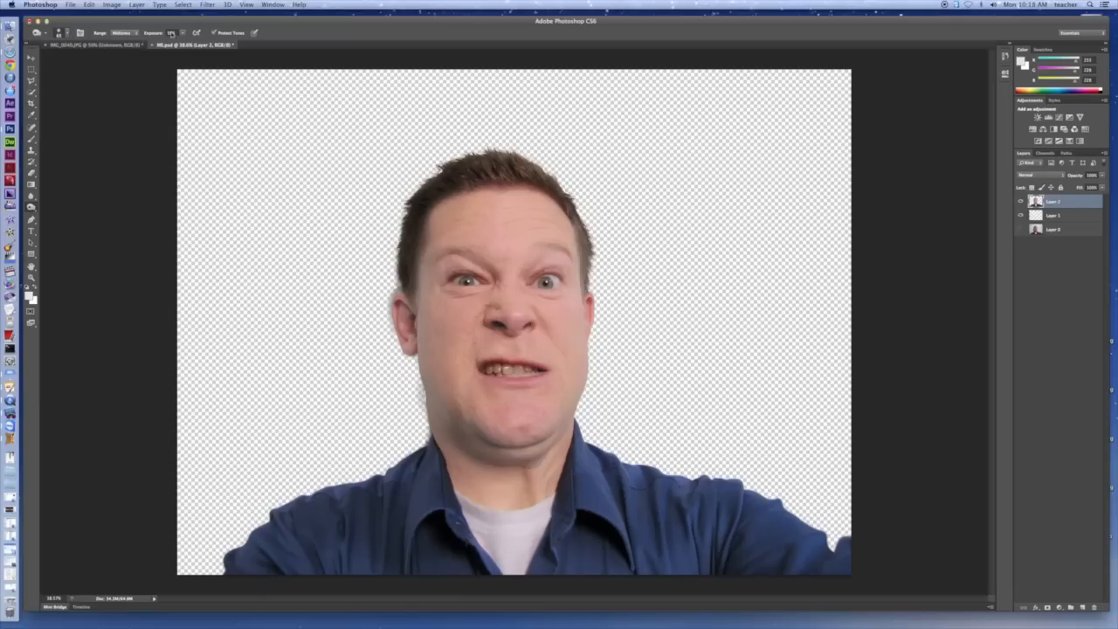
# Try burning beneath the left-hand eye at a lower exposure, and undo the strokes.
pyautogui.click(183, 33)
pyautogui.moveTo(184, 44); pyautogui.dragTo(175, 47)
pyautogui.moveTo(447, 294); pyautogui.dragTo(479, 292)
pyautogui.press('super+z')
pyautogui.press('super+z')
# Adjust the Burn exposure and darken the shadows and creases around the man's eyes, nose and mouth.
pyautogui.moveTo(182, 34); pyautogui.dragTo(180, 45)
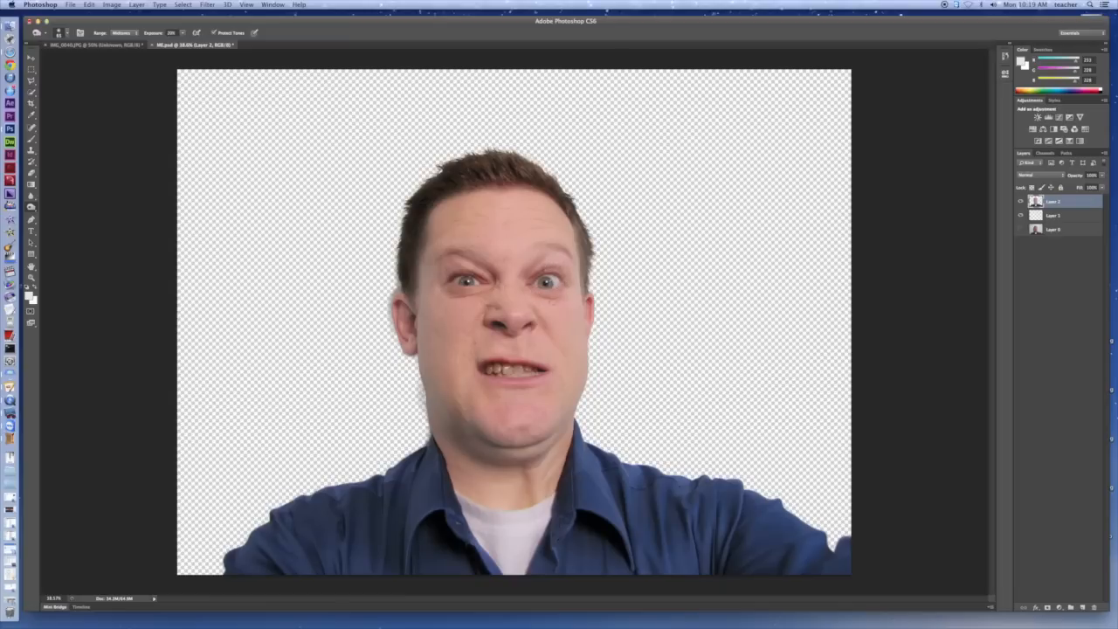
pyautogui.moveTo(449, 286)
pyautogui.mouseDown()
pyautogui.moveTo(490, 285)
pyautogui.moveTo(463, 269)
pyautogui.moveTo(443, 279)
pyautogui.moveTo(461, 266)
pyautogui.moveTo(497, 283)
pyautogui.moveTo(464, 297)
pyautogui.moveTo(443, 276)
pyautogui.mouseUp()
pyautogui.moveTo(494, 324); pyautogui.dragTo(526, 327)
pyautogui.moveTo(491, 368)
pyautogui.mouseDown()
pyautogui.moveTo(482, 363)
pyautogui.moveTo(553, 365)
pyautogui.mouseUp()
pyautogui.moveTo(487, 380)
pyautogui.mouseDown()
pyautogui.moveTo(546, 380)
pyautogui.moveTo(543, 364)
pyautogui.moveTo(476, 368)
pyautogui.mouseUp()
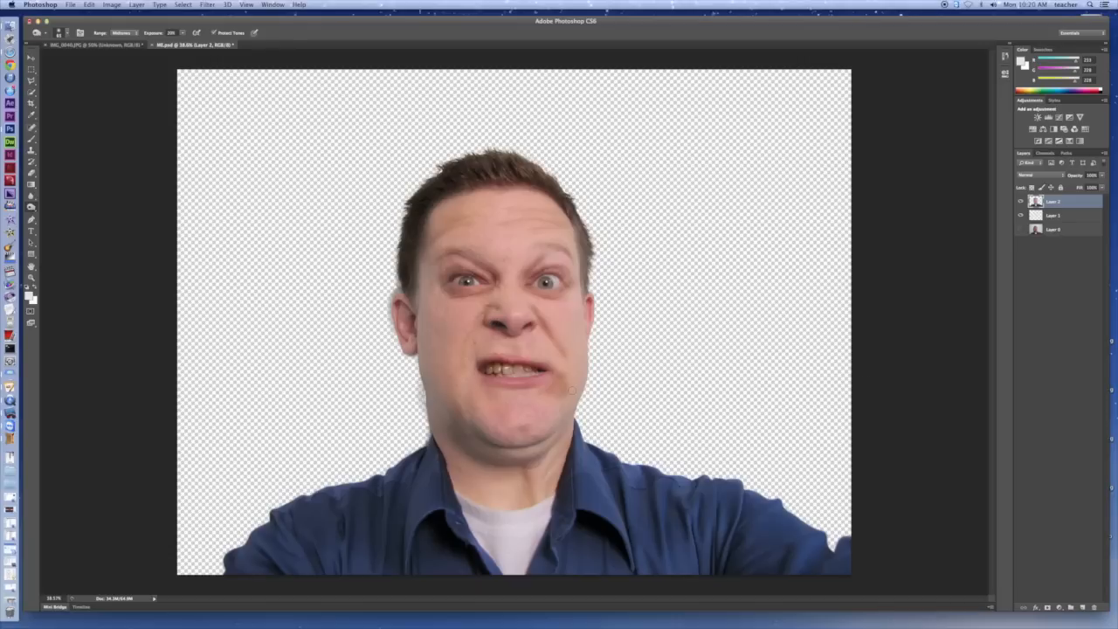
# Add a new layer above the portrait and set the Brush foreground color to a dark blood red.
pyautogui.click(1083, 607)
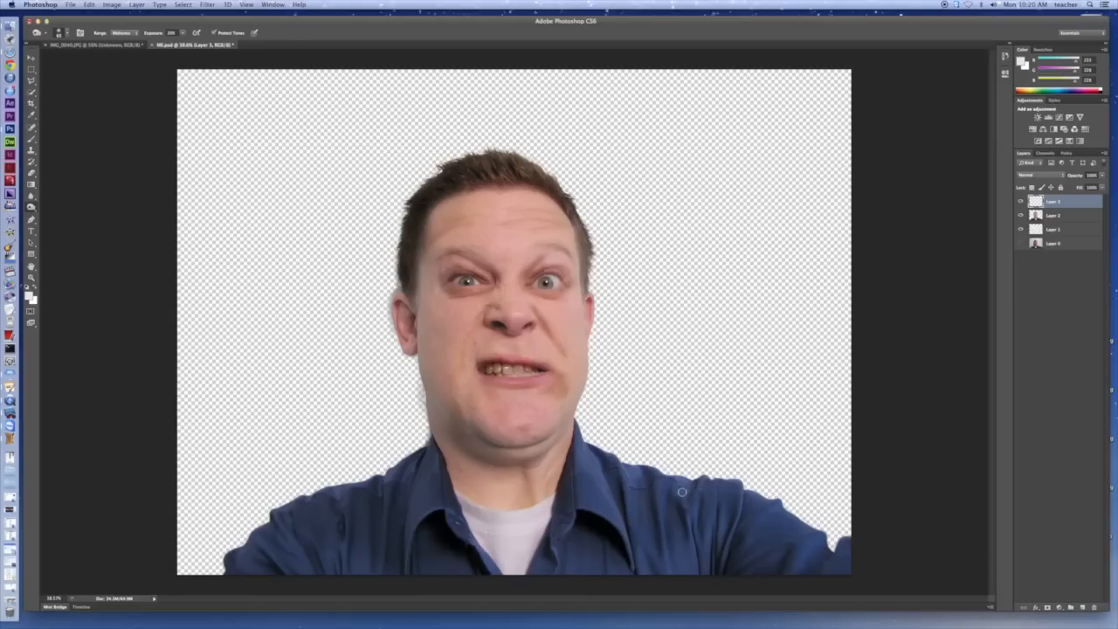
pyautogui.click(33, 141)
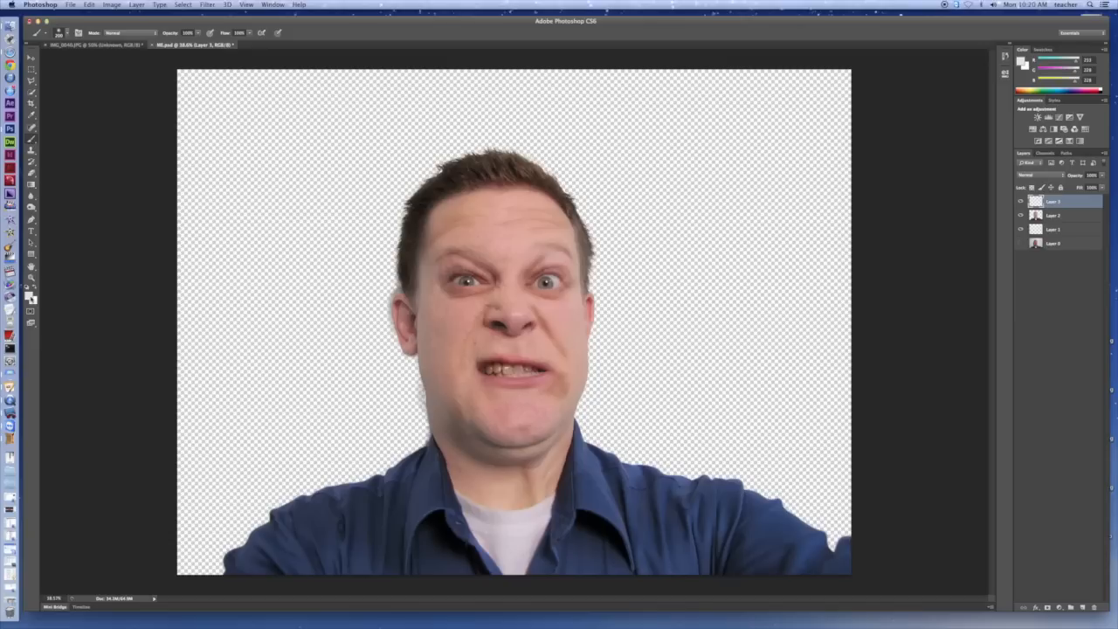
pyautogui.click(31, 298)
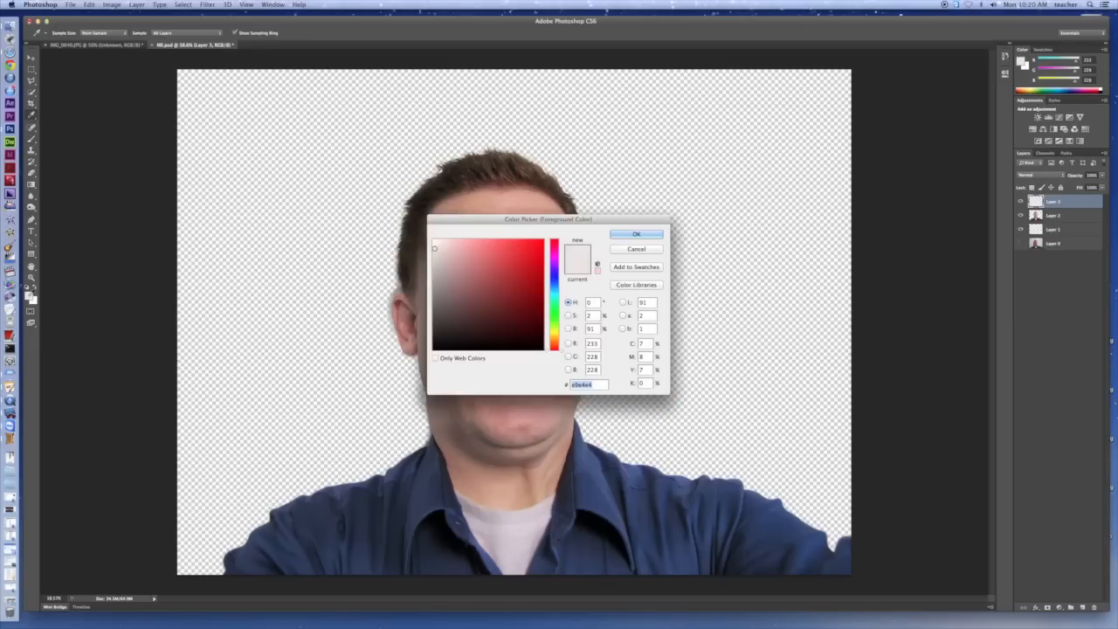
pyautogui.click(513, 275)
pyautogui.click(509, 281)
pyautogui.click(523, 288)
pyautogui.click(536, 288)
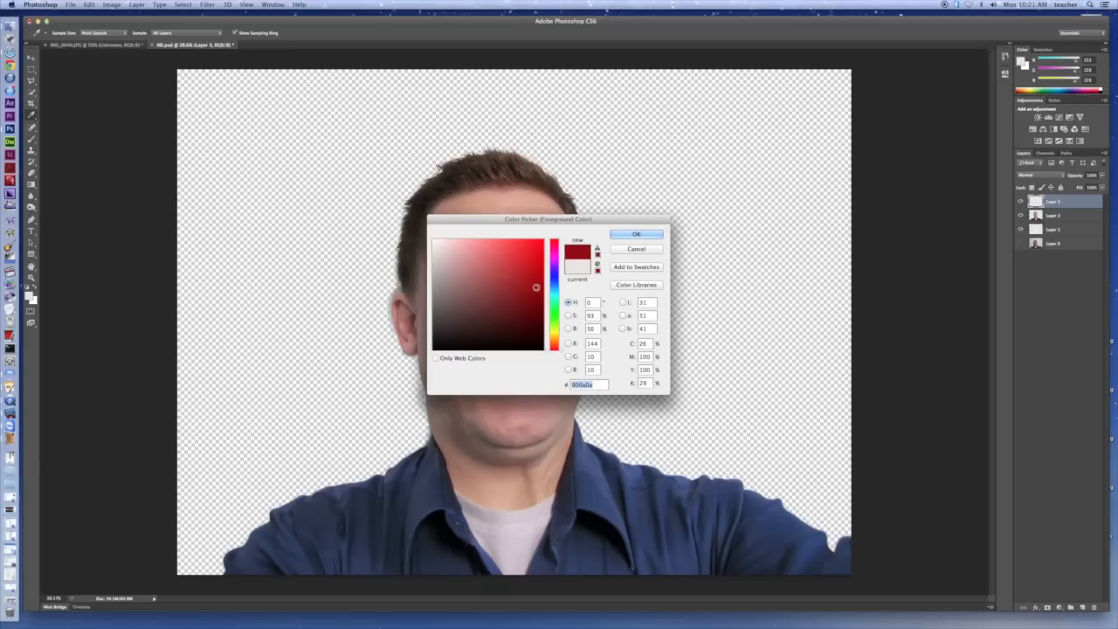
pyautogui.click(631, 235)
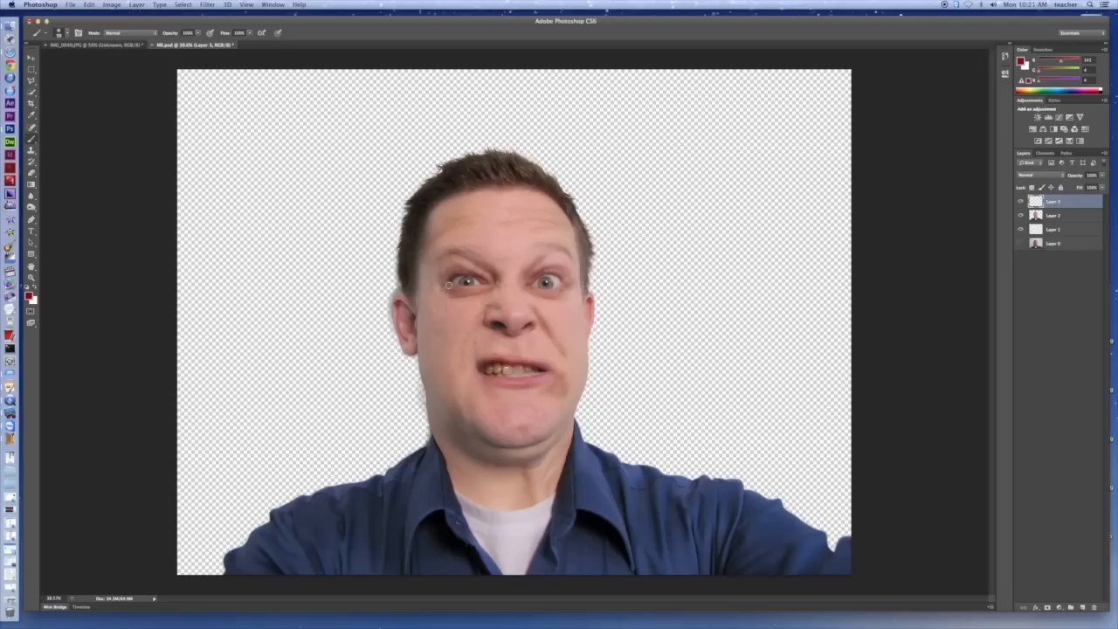
# Paint red blood strokes under both eyes, from the right-hand nostril and at the right-hand corner of the mouth.
pyautogui.moveTo(448, 284)
pyautogui.mouseDown()
pyautogui.moveTo(496, 280)
pyautogui.moveTo(567, 281)
pyautogui.mouseUp()
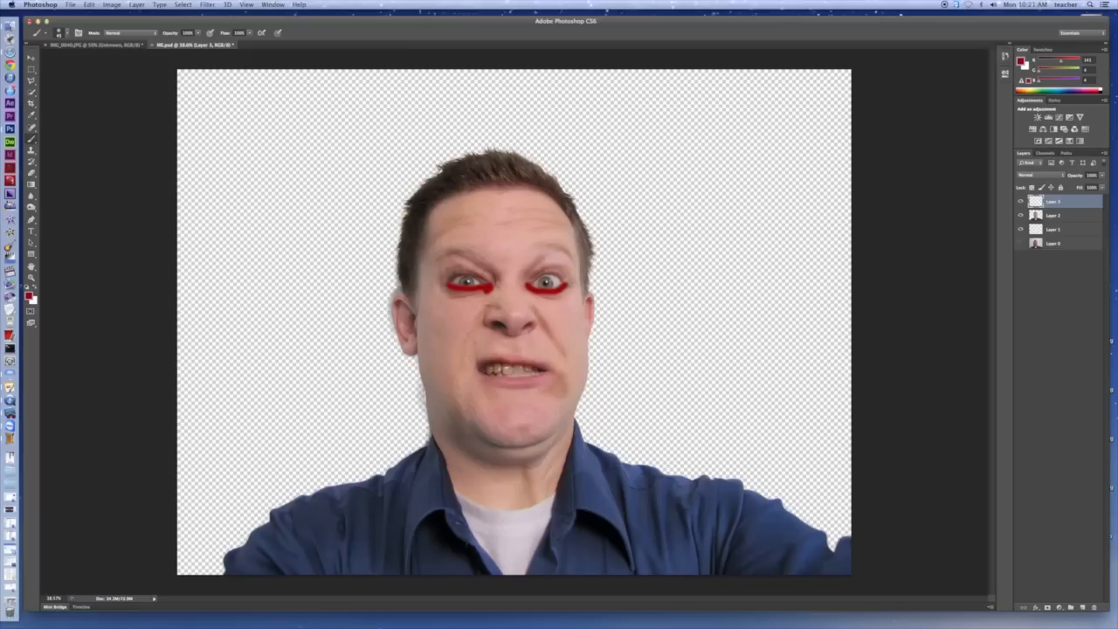
pyautogui.moveTo(524, 327)
pyautogui.mouseDown()
pyautogui.moveTo(521, 350)
pyautogui.moveTo(524, 330)
pyautogui.mouseUp()
pyautogui.moveTo(556, 375); pyautogui.dragTo(557, 381)
# Try the Overlay blend mode on the blood layer and settle on Soft Light.
pyautogui.click(1062, 177)
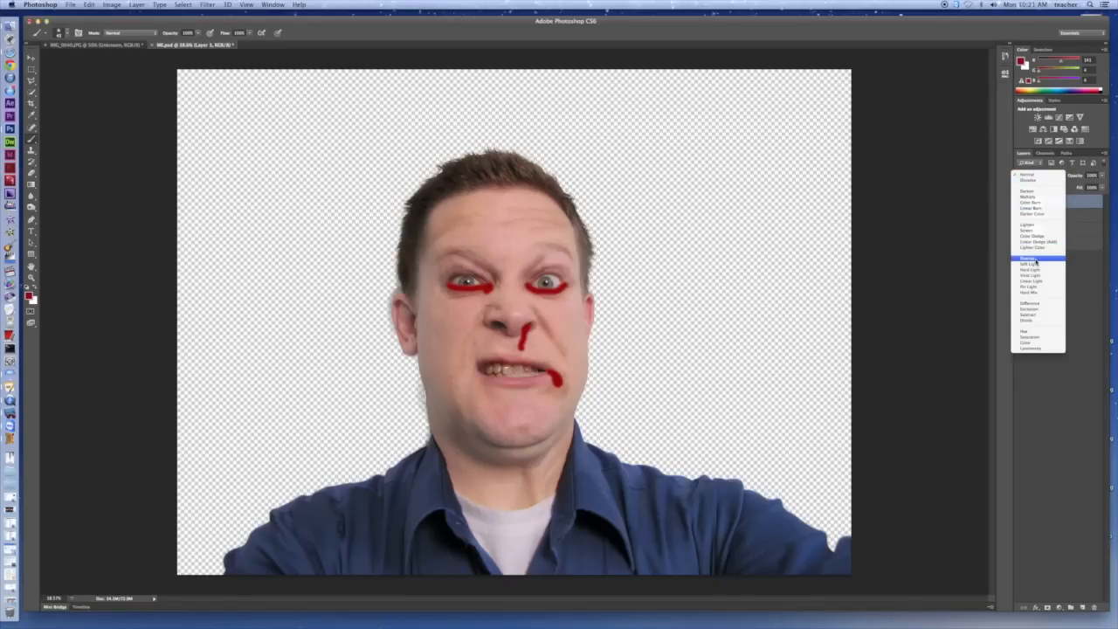
pyautogui.click(1036, 260)
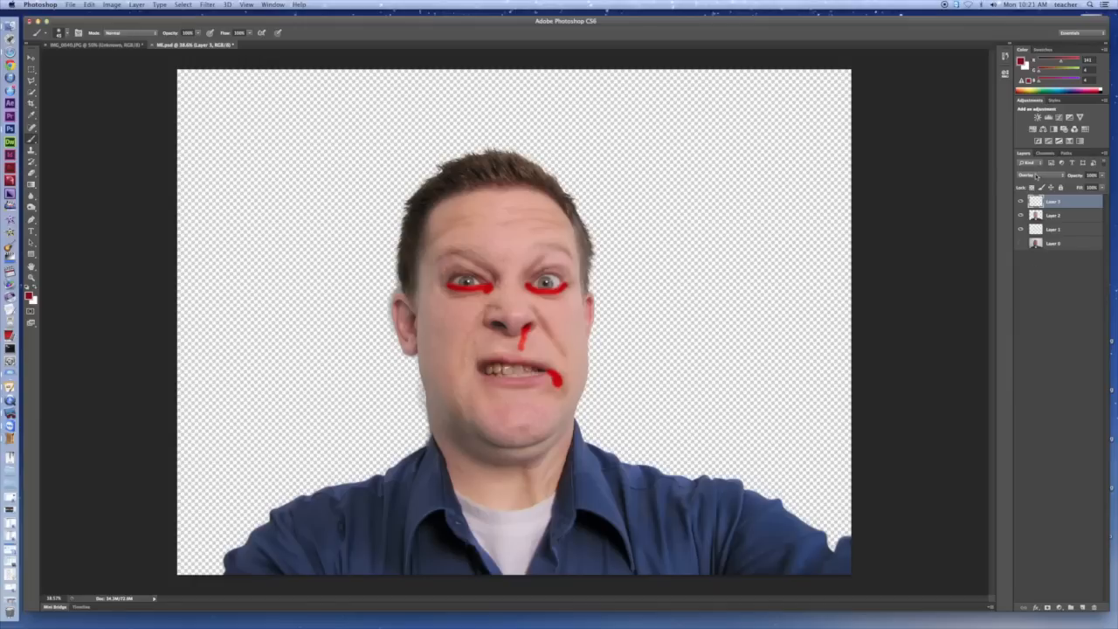
pyautogui.click(1062, 177)
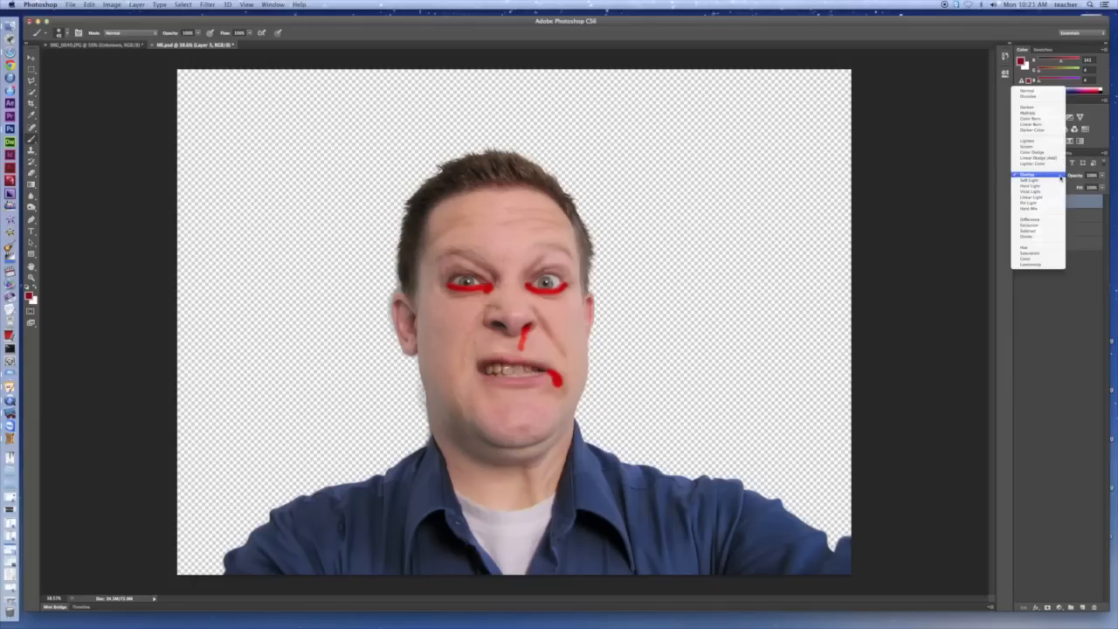
pyautogui.click(1043, 180)
pyautogui.press('Down')
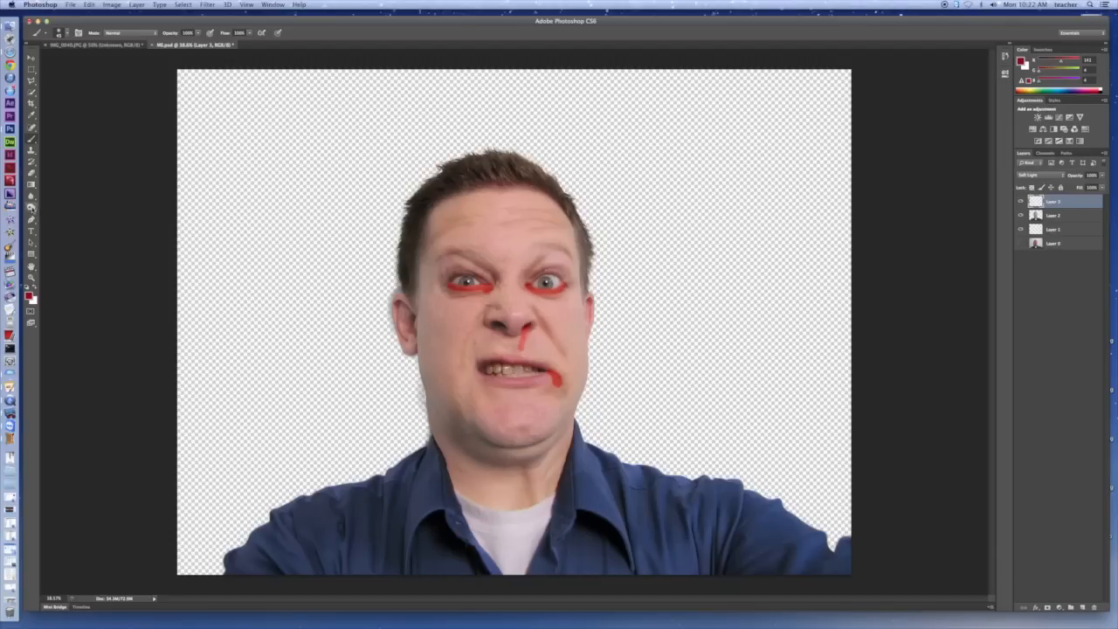
# Merge the blood layer with the portrait in Layer 2 into a single layer.
pyautogui.keyDown('shift'); pyautogui.click(1084, 218); pyautogui.keyUp('shift')
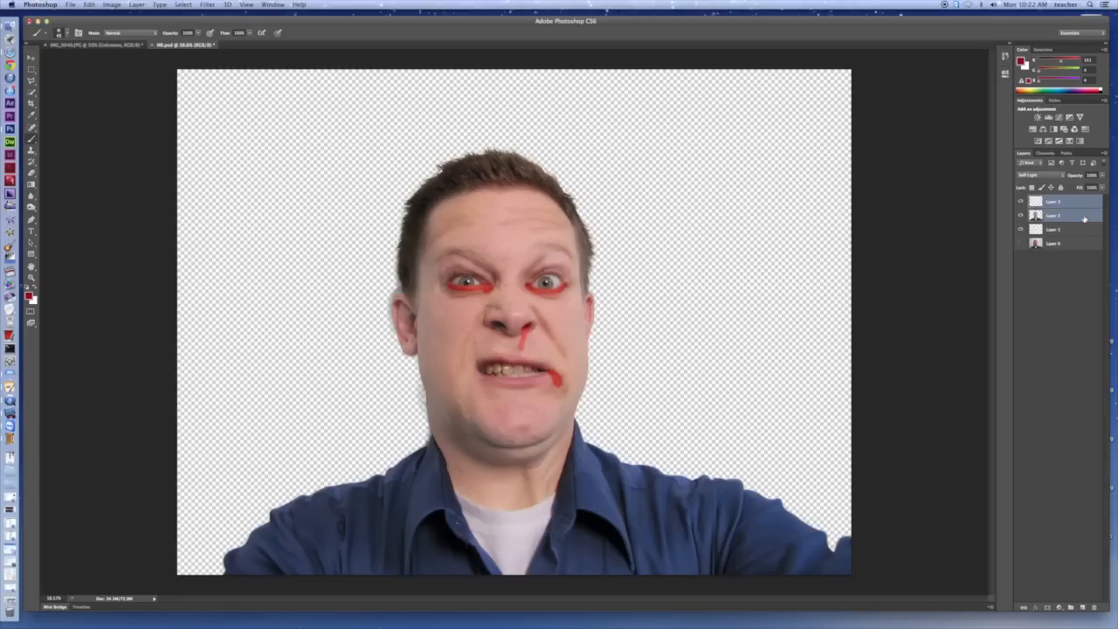
pyautogui.rightClick(1083, 218)
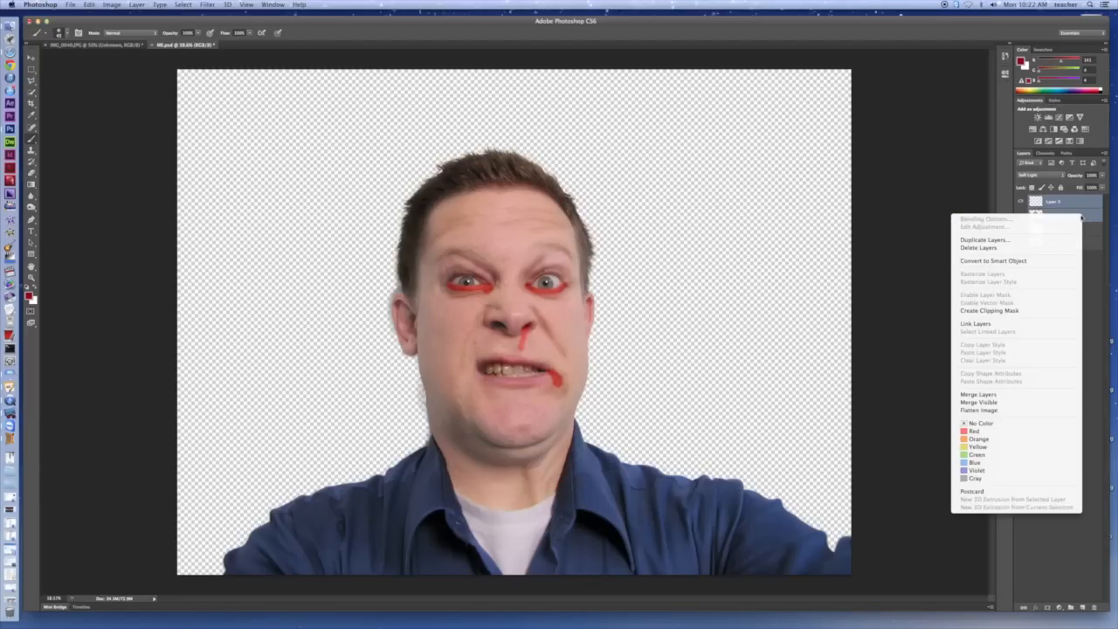
pyautogui.click(990, 394)
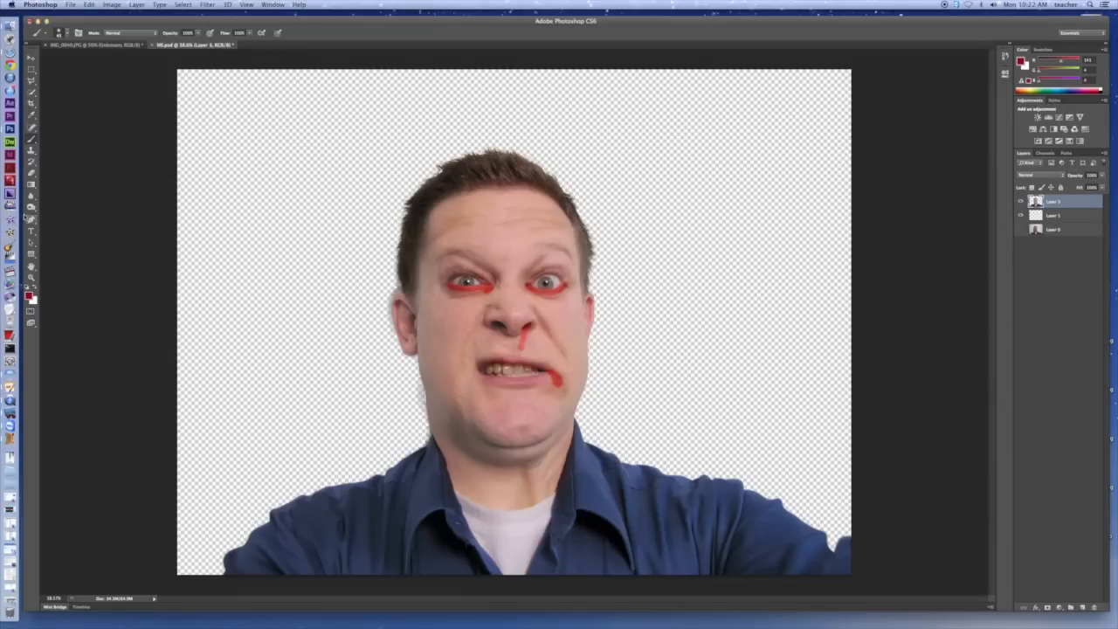
# Burn over the red strokes under both eyes, beneath the nostril and at the corner of the mouth.
pyautogui.click(32, 207)
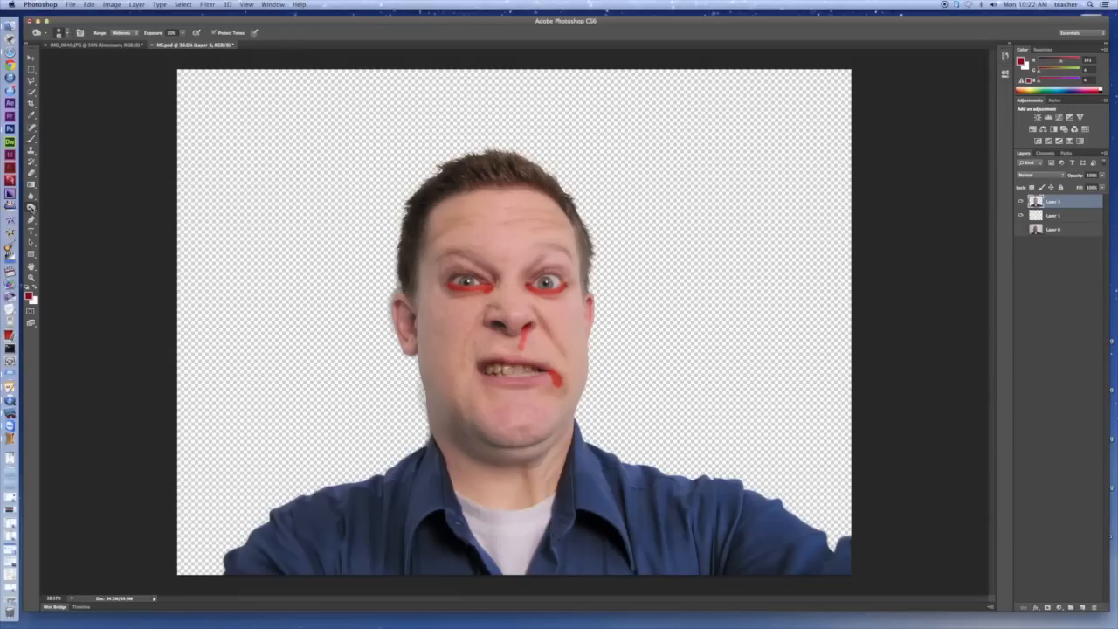
pyautogui.moveTo(490, 288)
pyautogui.mouseDown()
pyautogui.moveTo(447, 285)
pyautogui.moveTo(565, 288)
pyautogui.moveTo(529, 288)
pyautogui.moveTo(561, 295)
pyautogui.mouseUp()
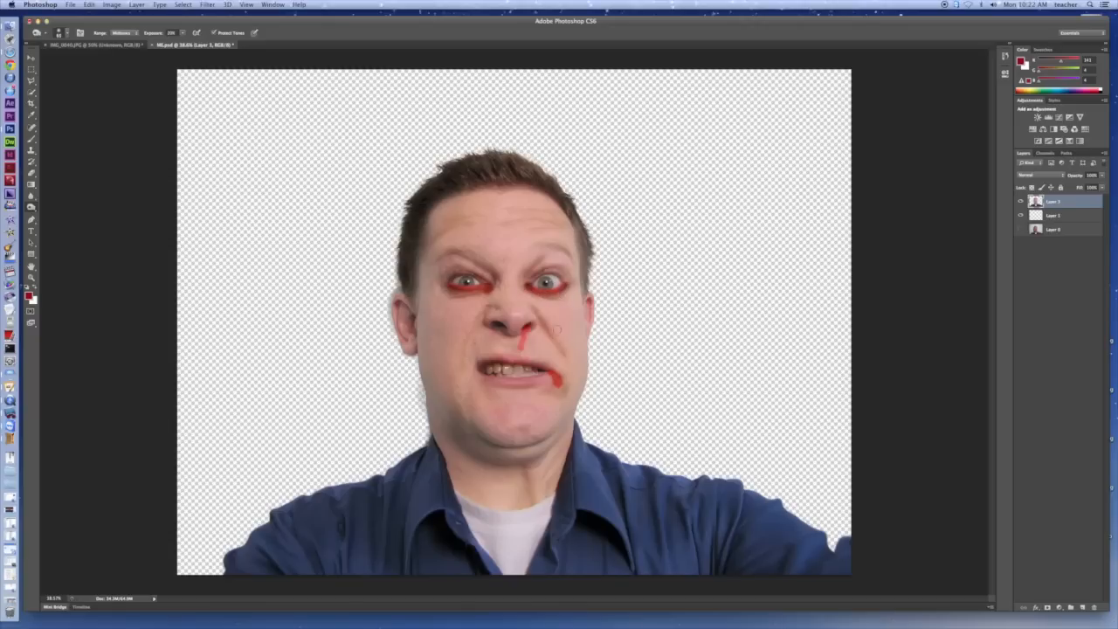
pyautogui.moveTo(528, 327)
pyautogui.mouseDown()
pyautogui.moveTo(515, 340)
pyautogui.moveTo(523, 347)
pyautogui.moveTo(530, 327)
pyautogui.mouseUp()
pyautogui.moveTo(548, 374)
pyautogui.mouseDown()
pyautogui.moveTo(564, 384)
pyautogui.moveTo(525, 363)
pyautogui.moveTo(481, 369)
pyautogui.moveTo(534, 384)
pyautogui.moveTo(564, 382)
pyautogui.moveTo(558, 374)
pyautogui.moveTo(562, 387)
pyautogui.moveTo(549, 370)
pyautogui.moveTo(555, 390)
pyautogui.moveTo(544, 389)
pyautogui.moveTo(563, 383)
pyautogui.mouseUp()
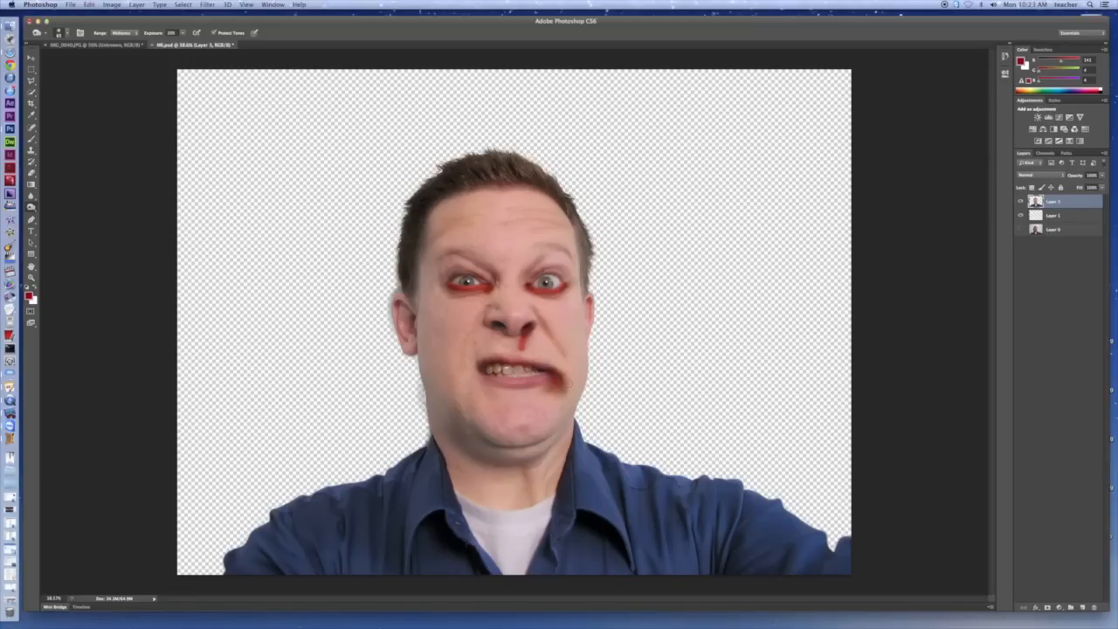
# Burn the nostril streak and lower eye rims further, and darken the outer upper eyelids of both eyes.
pyautogui.moveTo(528, 332); pyautogui.dragTo(525, 339)
pyautogui.moveTo(532, 287); pyautogui.dragTo(562, 289)
pyautogui.moveTo(472, 285)
pyautogui.mouseDown()
pyautogui.moveTo(451, 288)
pyautogui.moveTo(491, 293)
pyautogui.moveTo(482, 291)
pyautogui.mouseUp()
pyautogui.moveTo(448, 285); pyautogui.dragTo(464, 293)
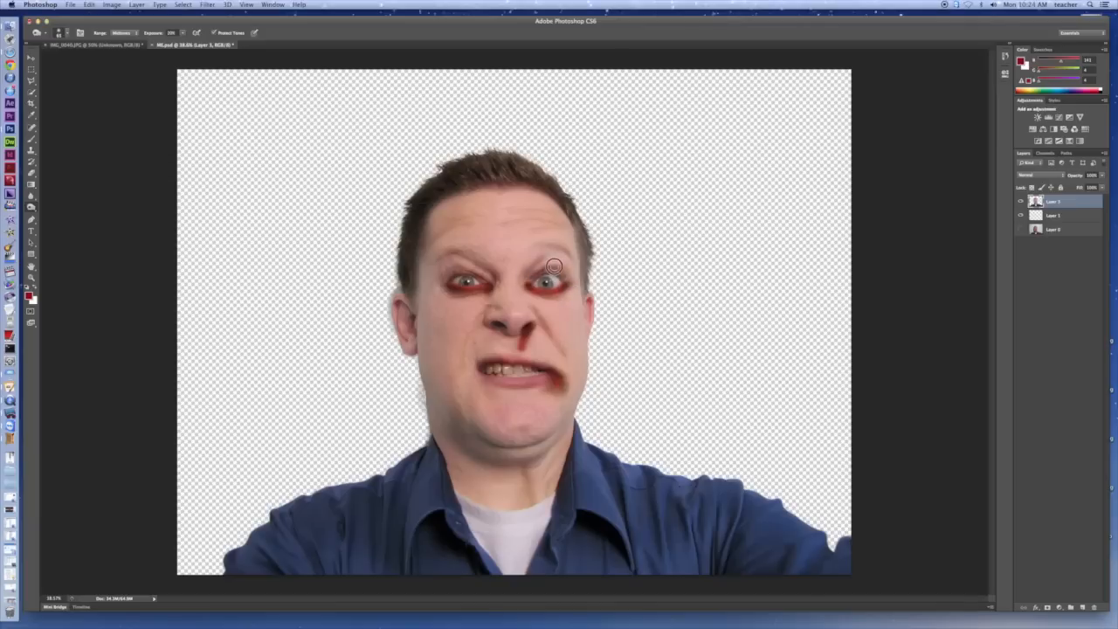
pyautogui.moveTo(555, 266)
pyautogui.mouseDown()
pyautogui.moveTo(567, 276)
pyautogui.moveTo(538, 272)
pyautogui.moveTo(564, 276)
pyautogui.mouseUp()
pyautogui.moveTo(446, 266)
pyautogui.mouseDown()
pyautogui.moveTo(483, 278)
pyautogui.moveTo(451, 263)
pyautogui.moveTo(491, 281)
pyautogui.moveTo(451, 274)
pyautogui.mouseUp()
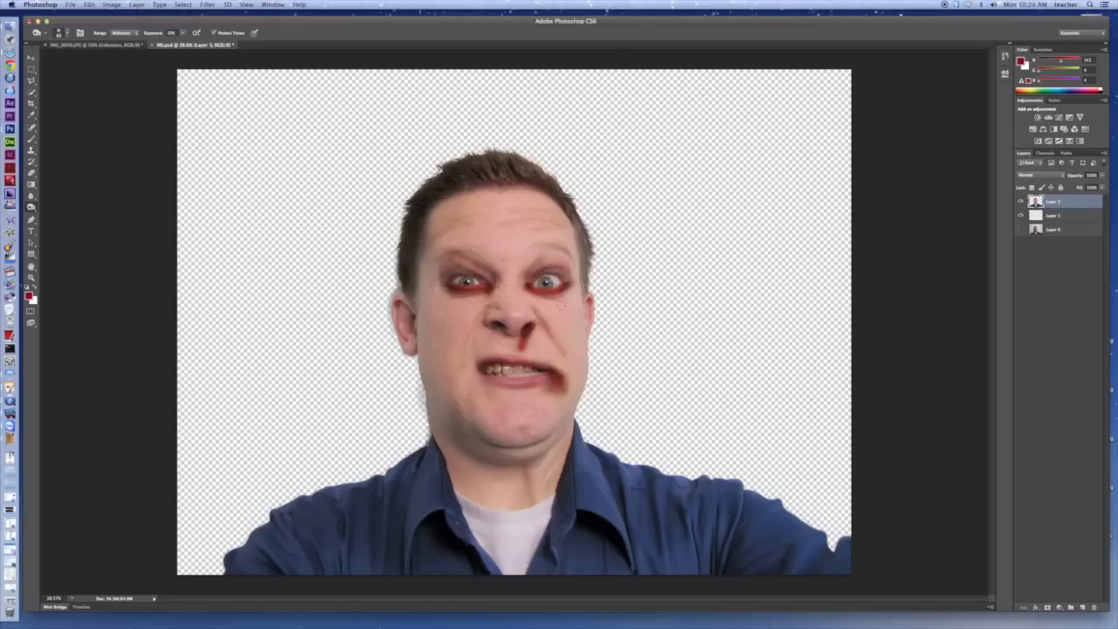